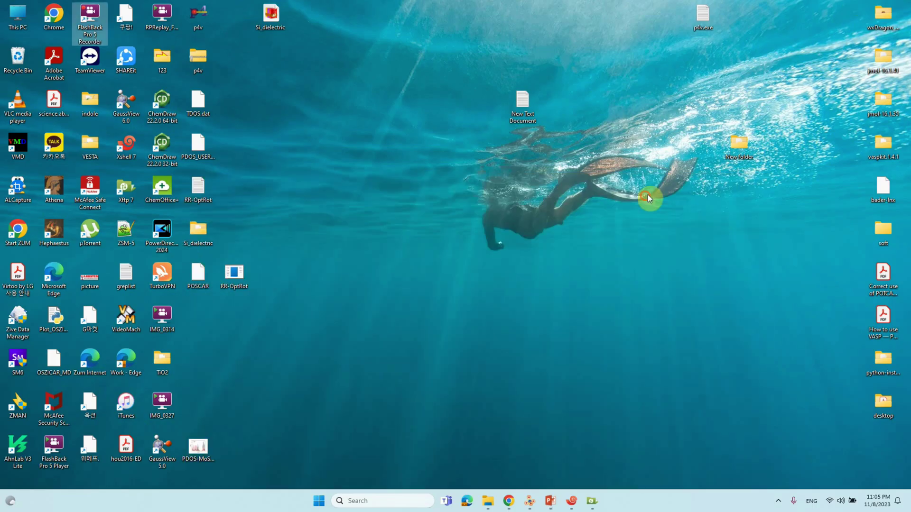
# - Launch Materials Studio 2020 from Windows search and accept the file association settings
pyautogui.click(396, 501)
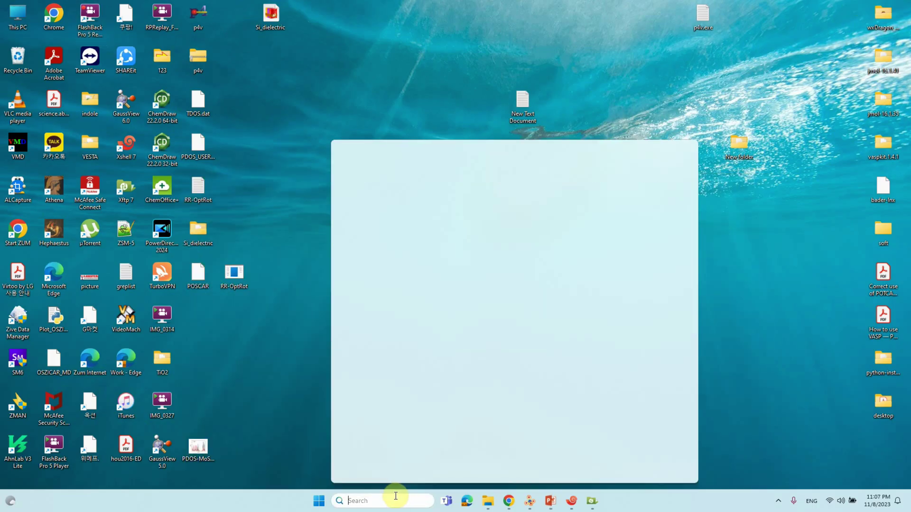
pyautogui.write('materials Studio 2020')
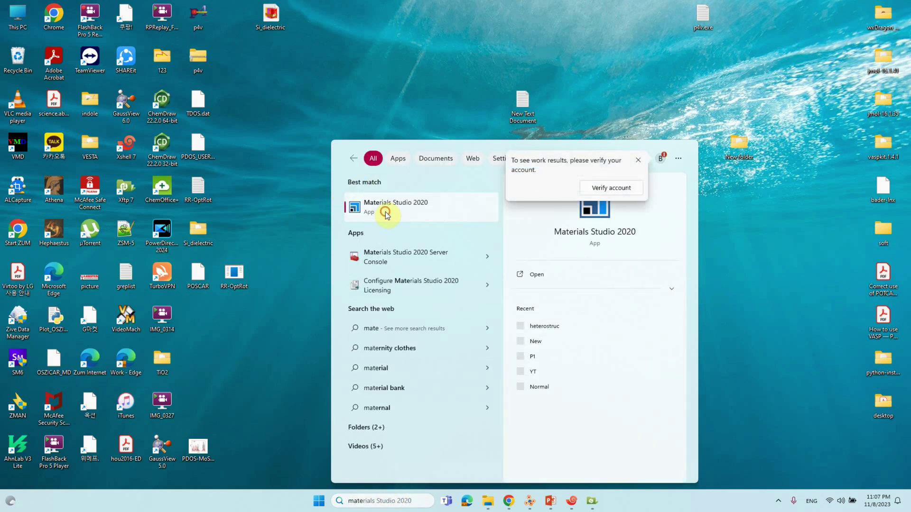
pyautogui.click(389, 212)
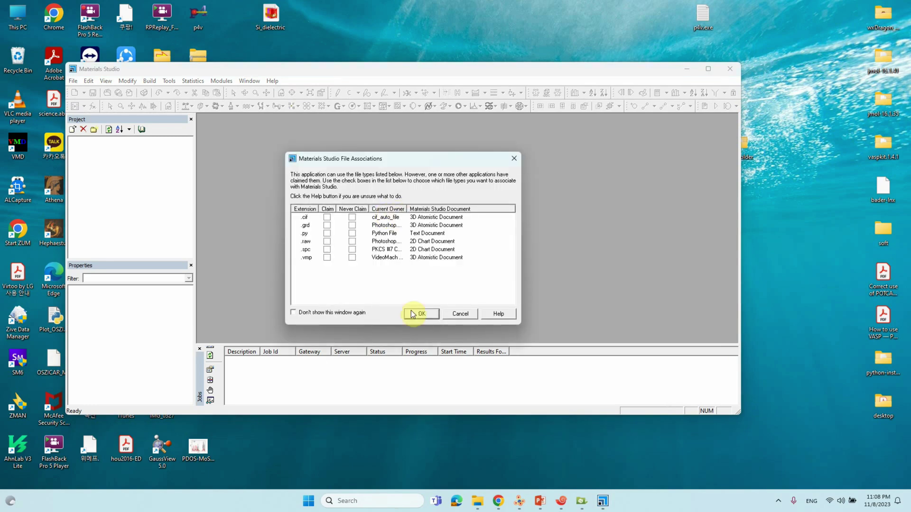
pyautogui.click(417, 308)
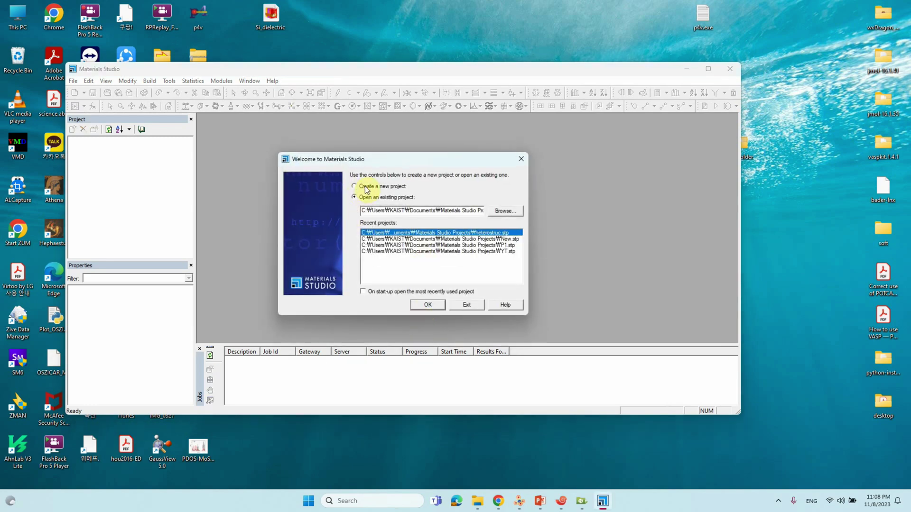
# - Create a new project named Si
pyautogui.click(356, 186)
pyautogui.click(426, 305)
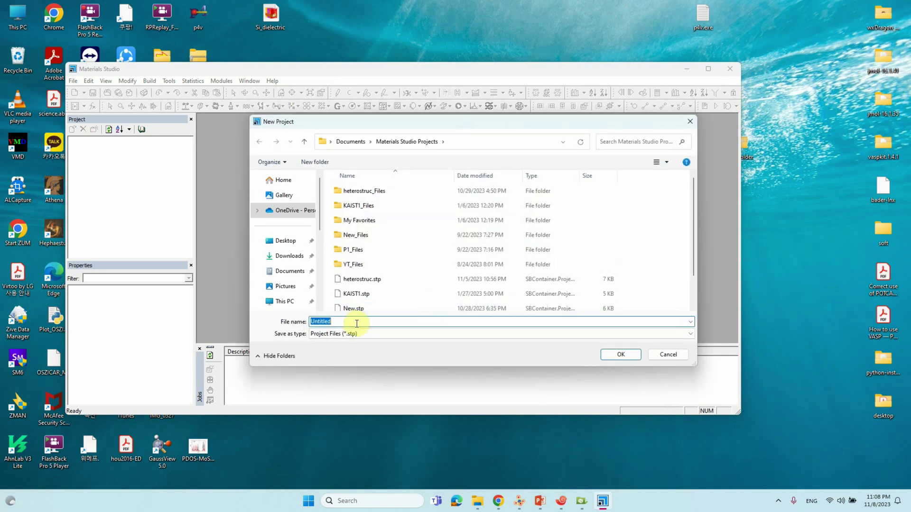
pyautogui.write('Si')
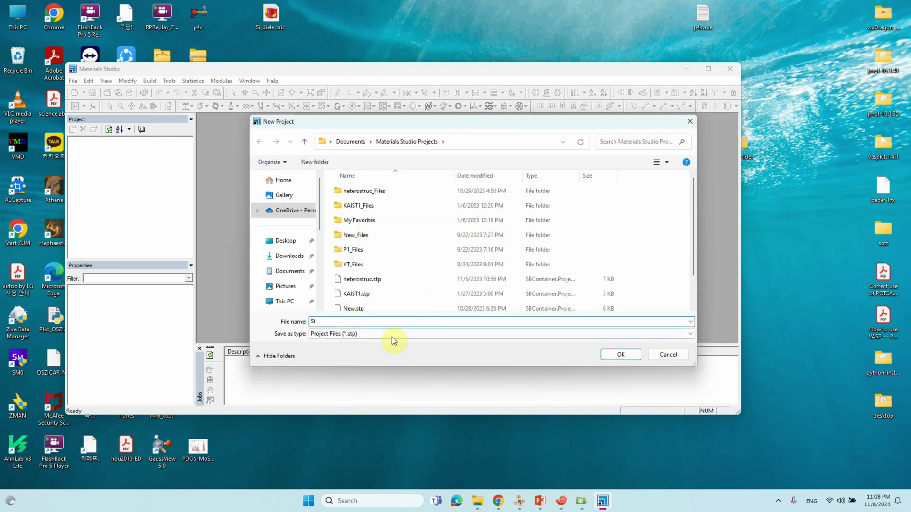
pyautogui.click(630, 354)
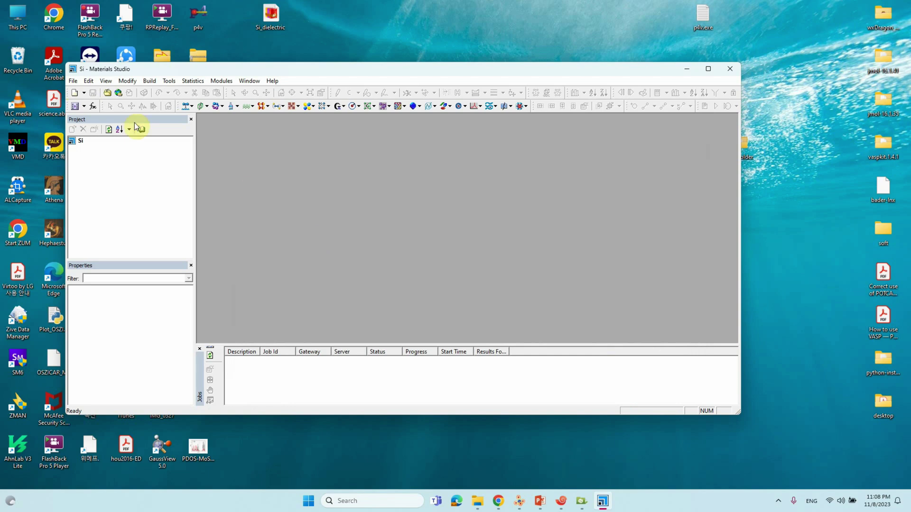
# - Begin importing a structure and browse to C:\Program Files (x86)\BIOVIA\Materials Studio 20.1\share
pyautogui.click(73, 82)
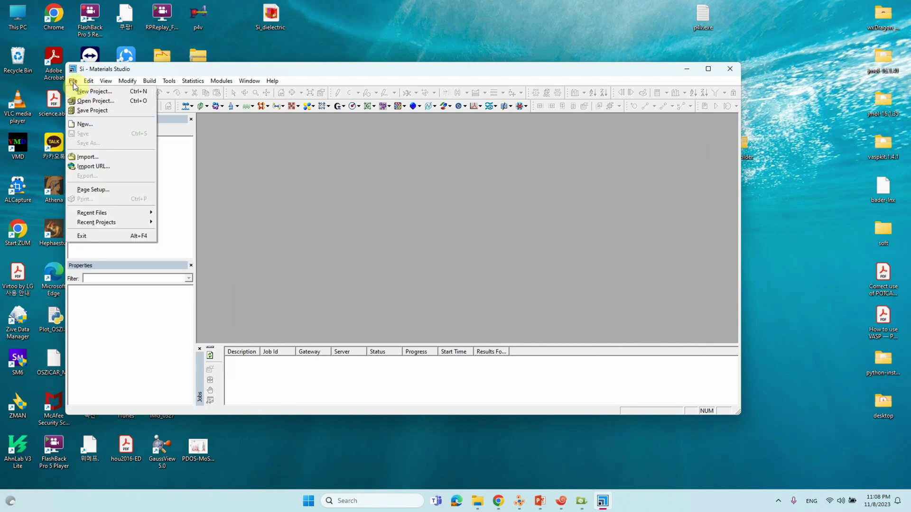
pyautogui.click(89, 157)
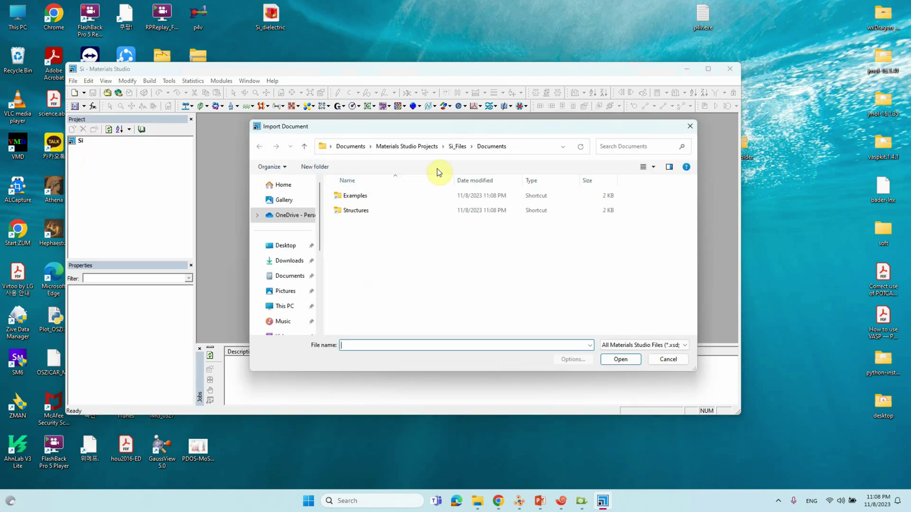
pyautogui.scroll(-3, 316, 233)
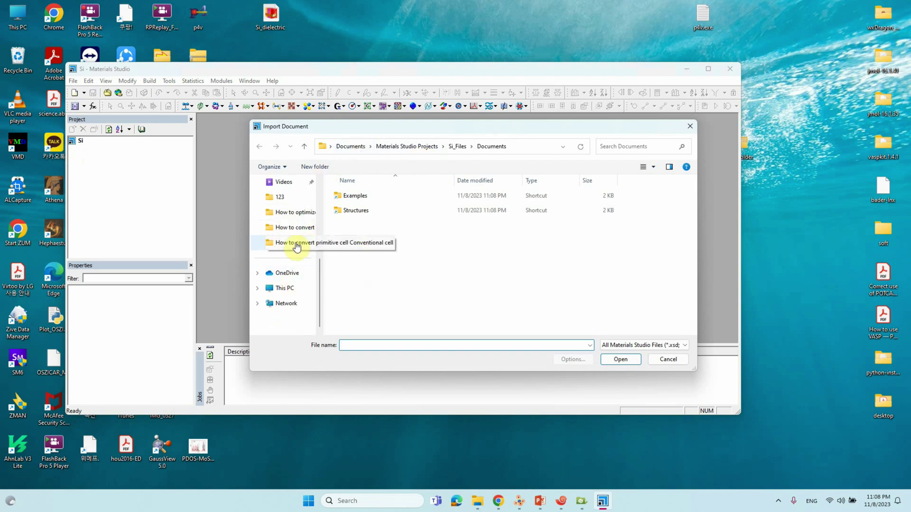
pyautogui.click(290, 290)
pyautogui.doubleClick(386, 213)
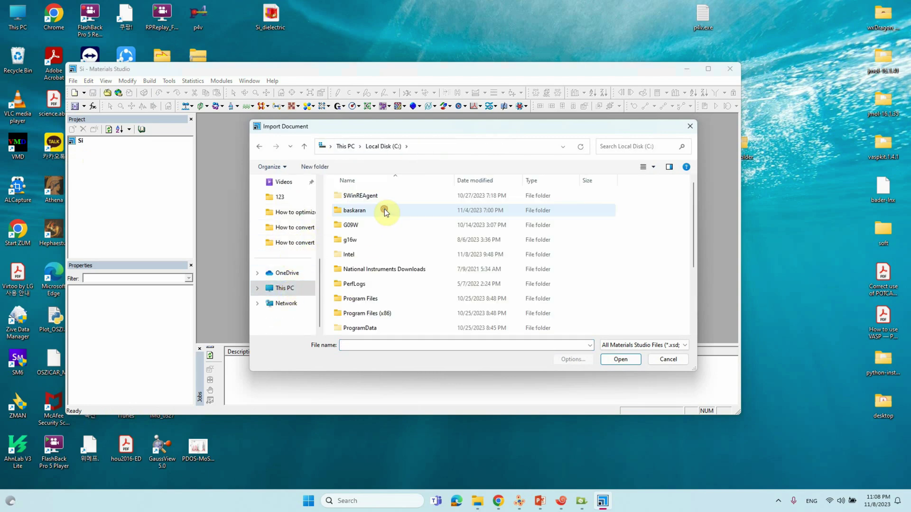
pyautogui.scroll(-1, 365, 266)
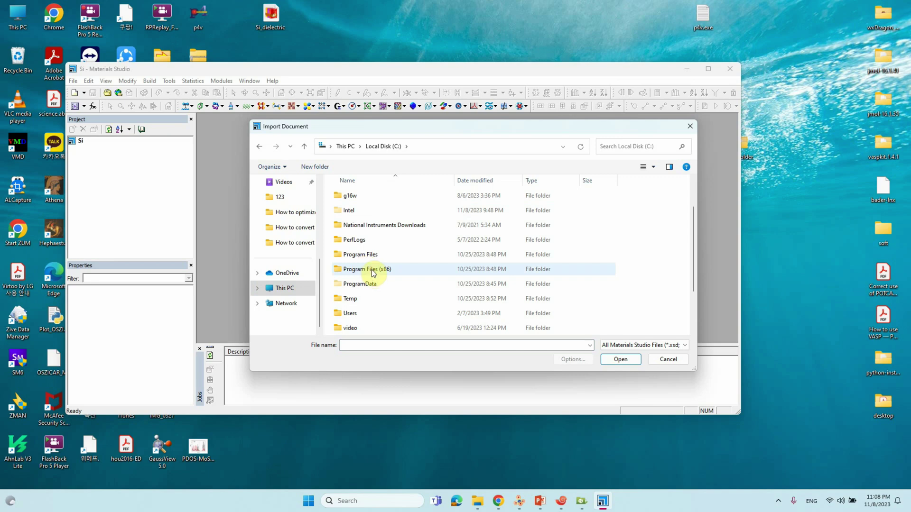
pyautogui.doubleClick(365, 268)
pyautogui.doubleClick(354, 240)
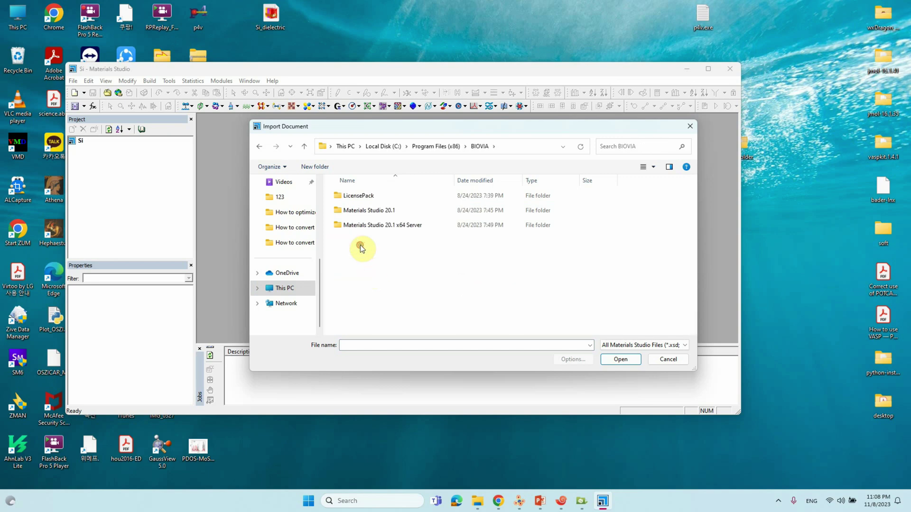
pyautogui.doubleClick(372, 212)
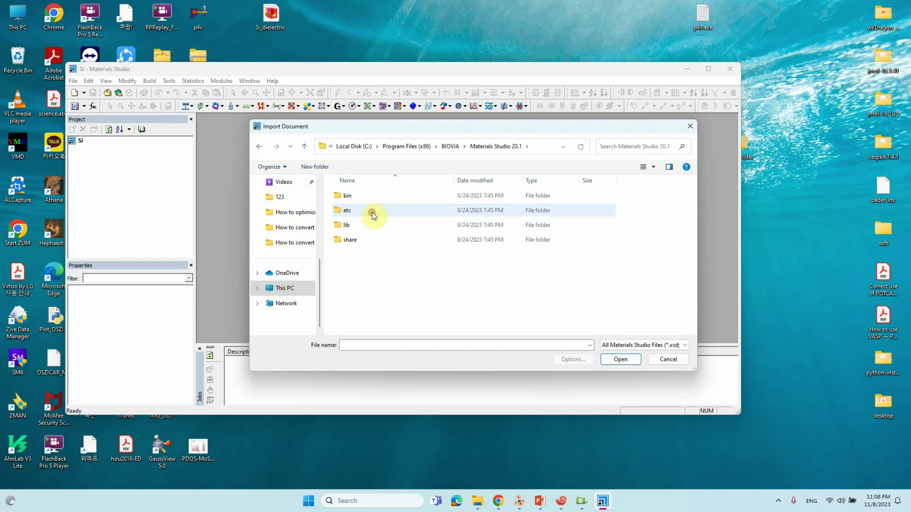
pyautogui.doubleClick(354, 239)
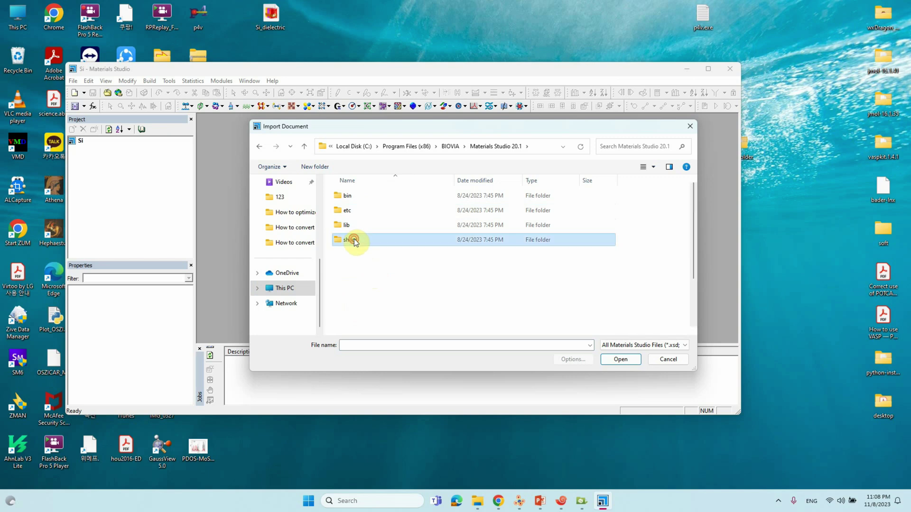
# - Import the Si structure from the Structures\semiconductors library folder
pyautogui.scroll(-2, 379, 256)
pyautogui.scroll(2, 376, 236)
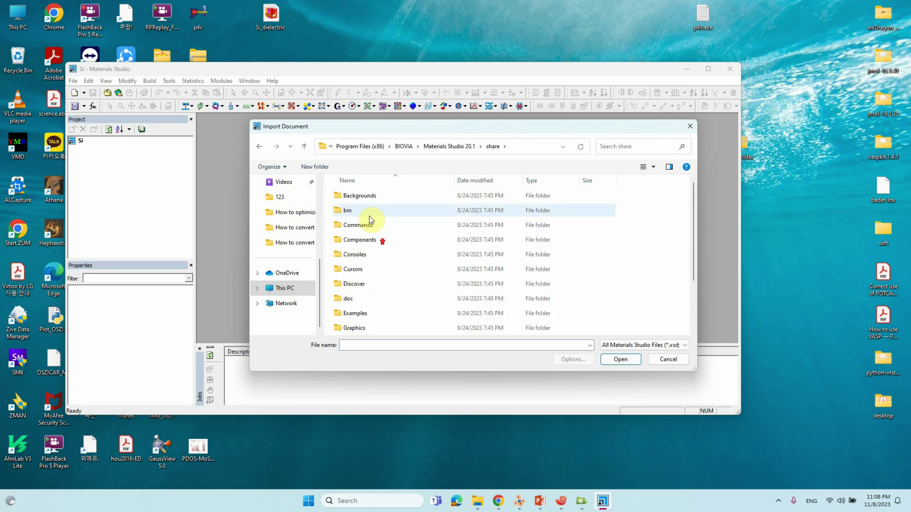
pyautogui.scroll(-1, 374, 247)
pyautogui.scroll(-1, 367, 291)
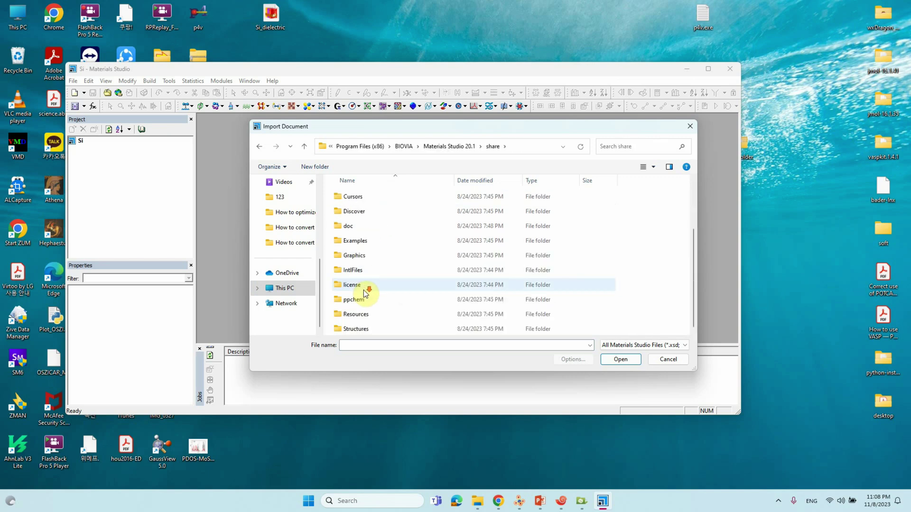
pyautogui.doubleClick(356, 328)
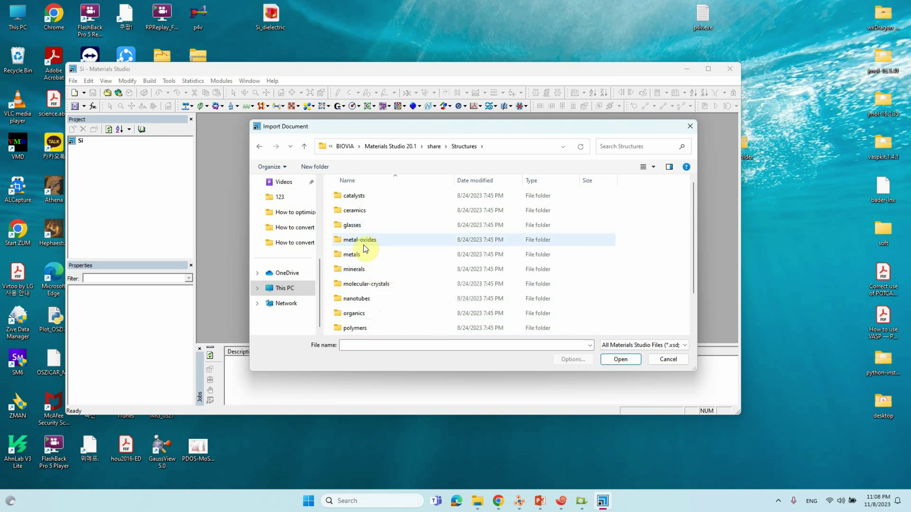
pyautogui.scroll(-1, 365, 230)
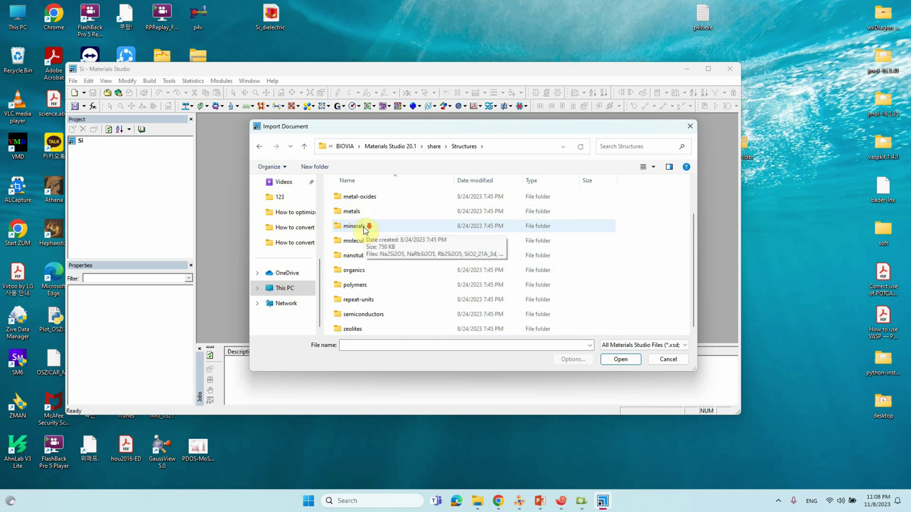
pyautogui.doubleClick(371, 315)
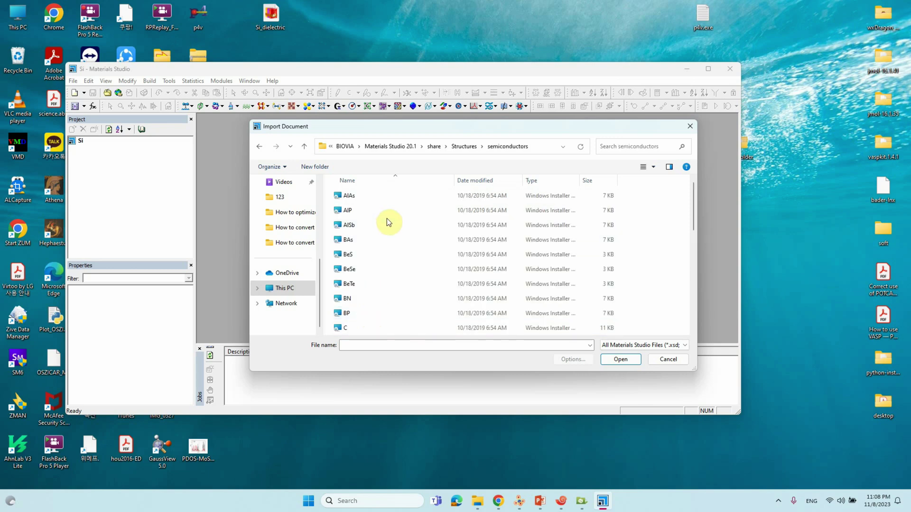
pyautogui.scroll(-1, 387, 220)
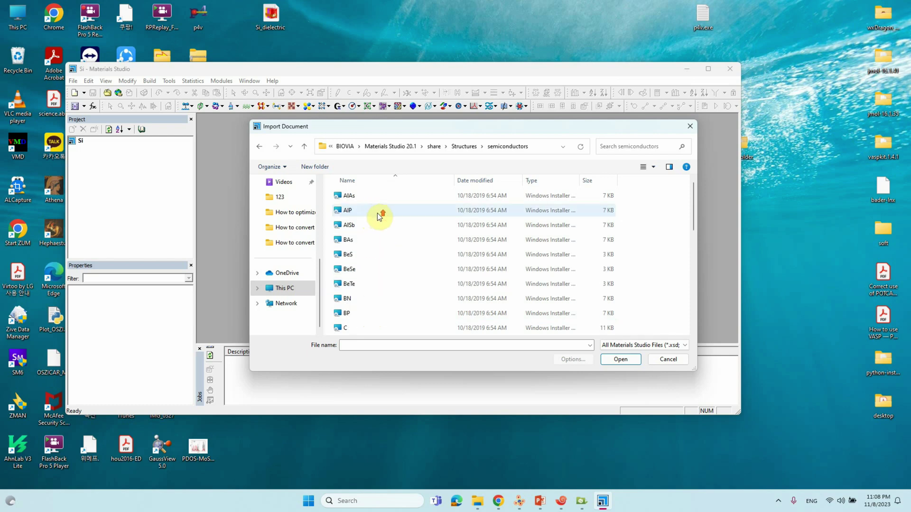
pyautogui.scroll(-1, 379, 266)
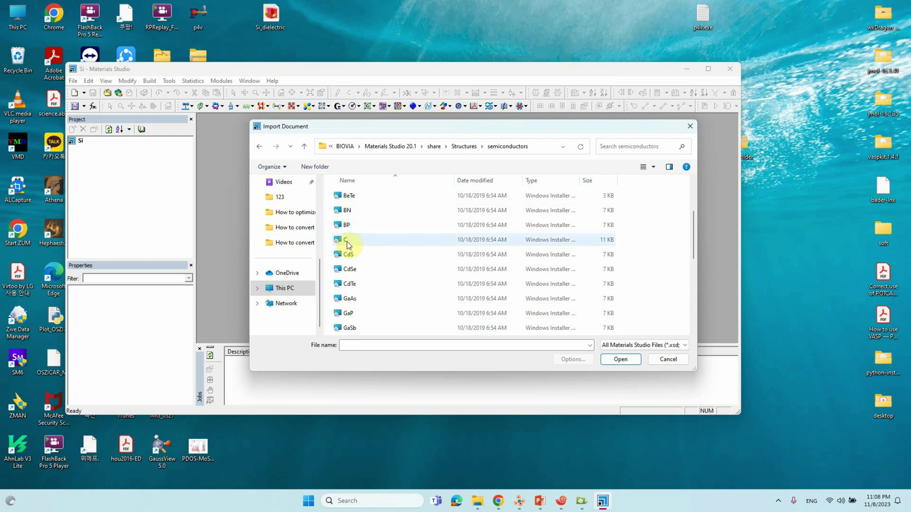
pyautogui.scroll(-3, 361, 251)
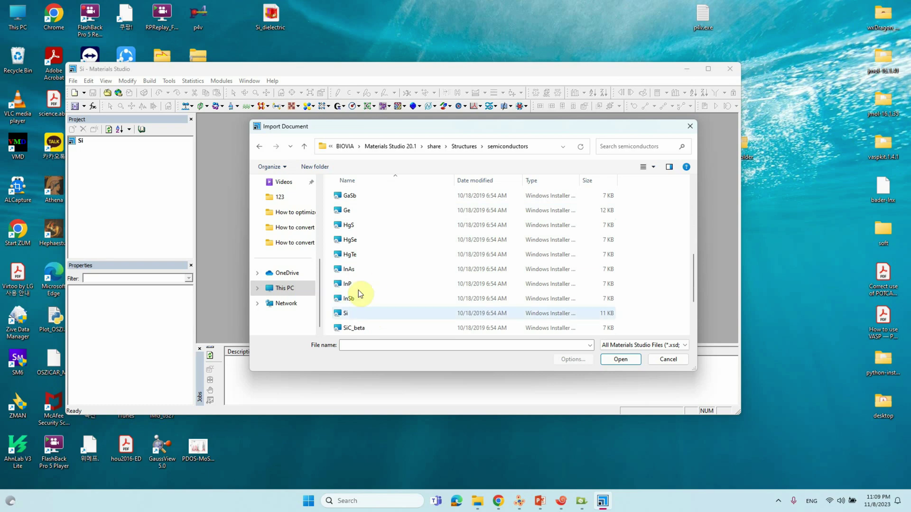
pyautogui.click(344, 314)
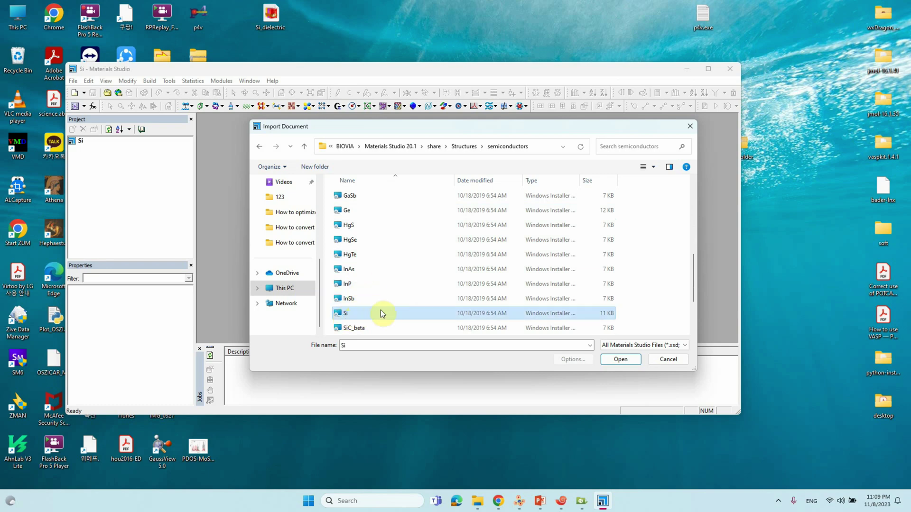
pyautogui.click(623, 360)
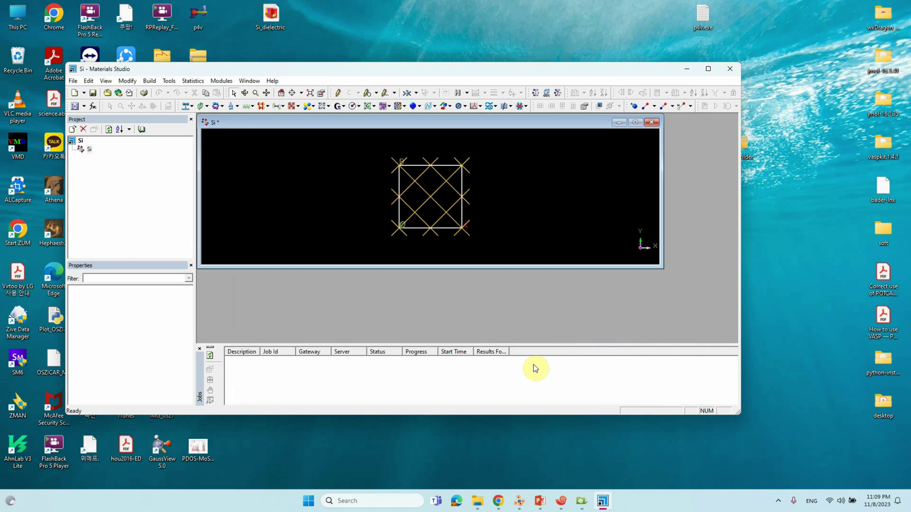
# - Show the silicon atoms in Ball and stick style with thinner sticks and larger balls
pyautogui.click(635, 124)
pyautogui.rightClick(603, 181)
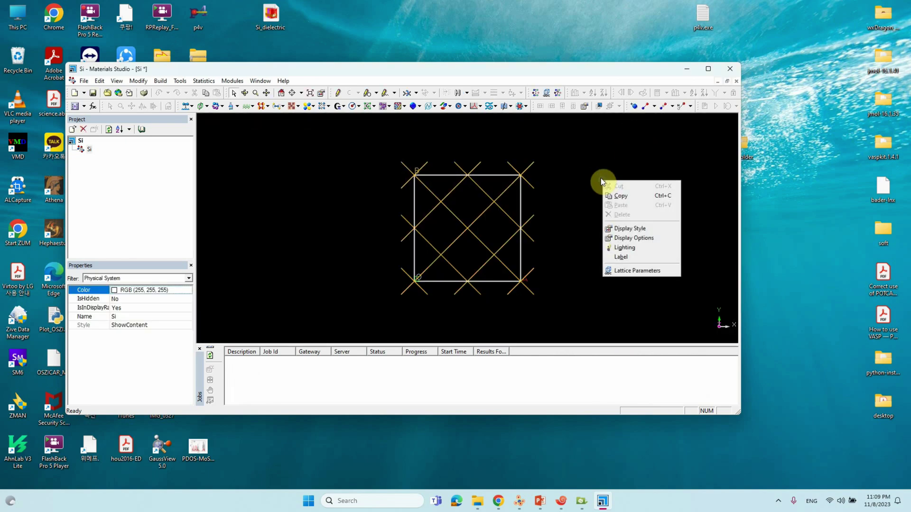
pyautogui.click(631, 229)
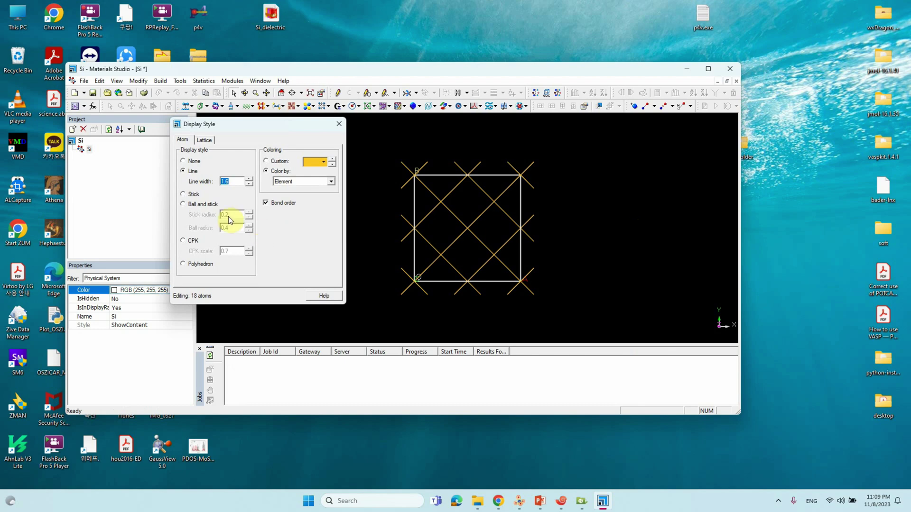
pyautogui.click(203, 204)
pyautogui.click(249, 217)
pyautogui.click(249, 225)
pyautogui.click(248, 225)
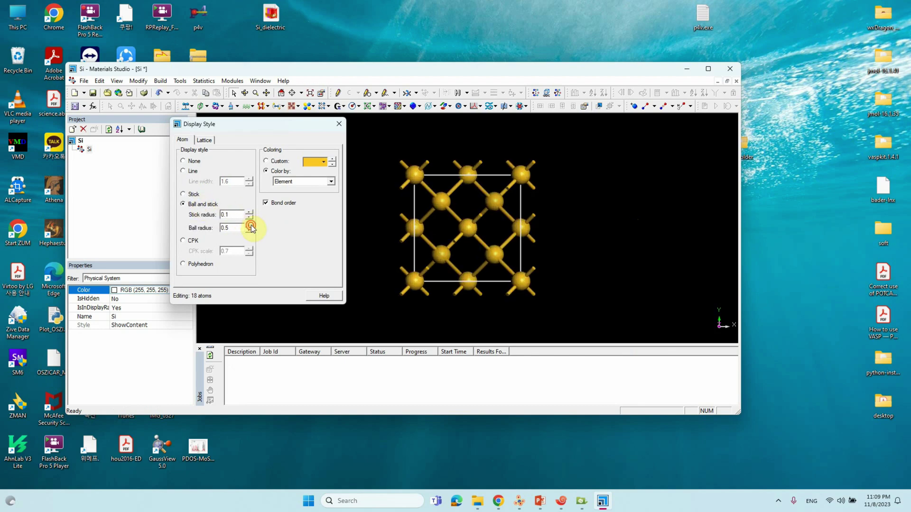
pyautogui.click(338, 124)
# - Maximize Materials Studio and rotate the silicon crystal into a 3-D view
pyautogui.click(708, 69)
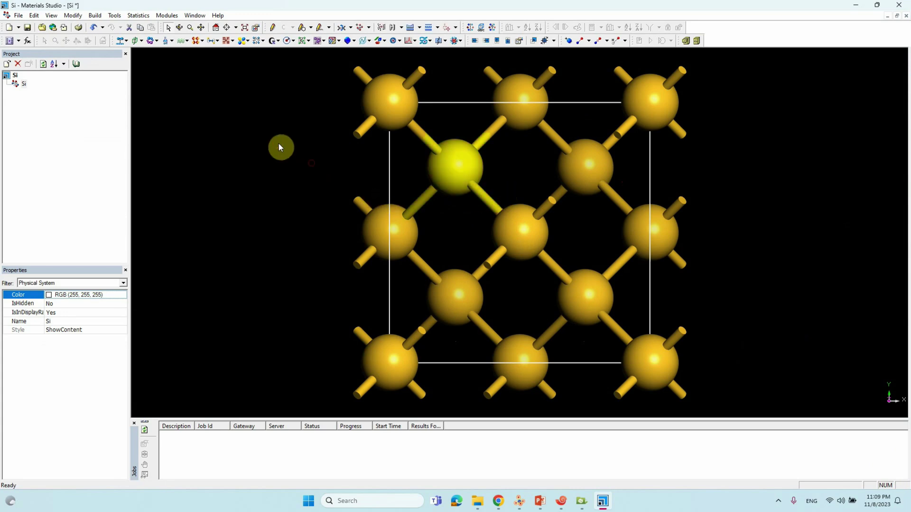
pyautogui.click(179, 27)
pyautogui.moveTo(221, 91); pyautogui.dragTo(451, 225)
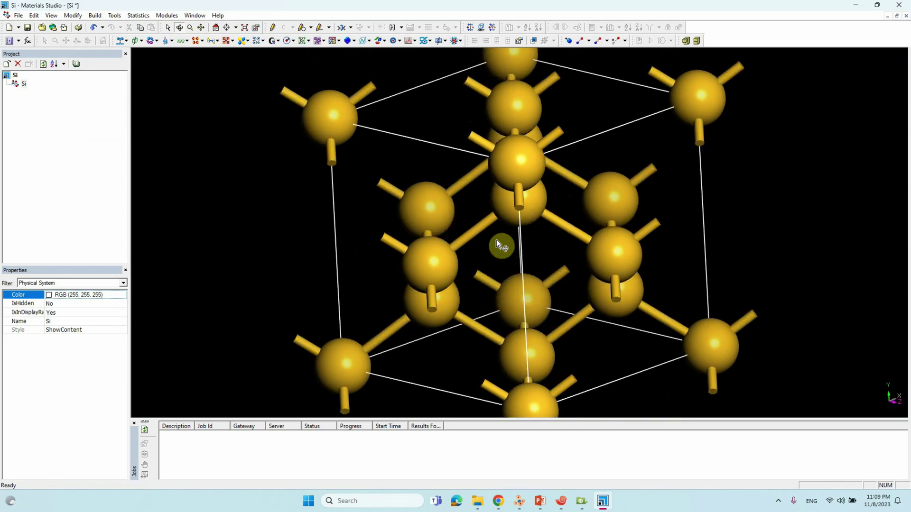
pyautogui.moveTo(497, 241); pyautogui.dragTo(519, 201)
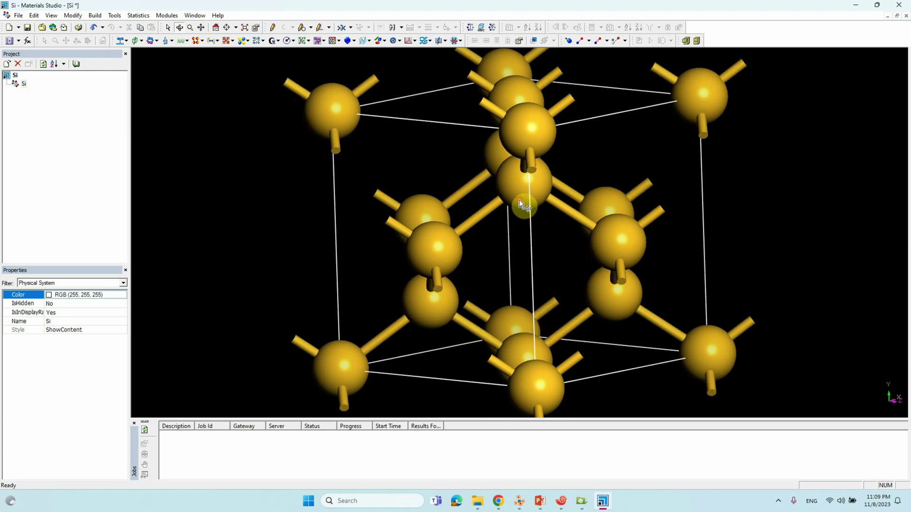
# - Rerun the previous qstat job-status check in the Xshell terminal, then minimize it
pyautogui.click(562, 501)
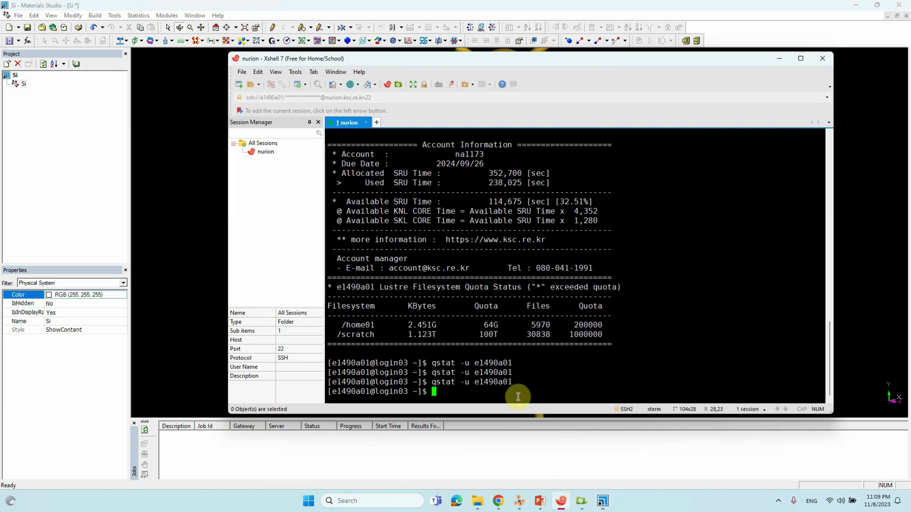
pyautogui.press('Up')
pyautogui.press('Return')
pyautogui.click(780, 57)
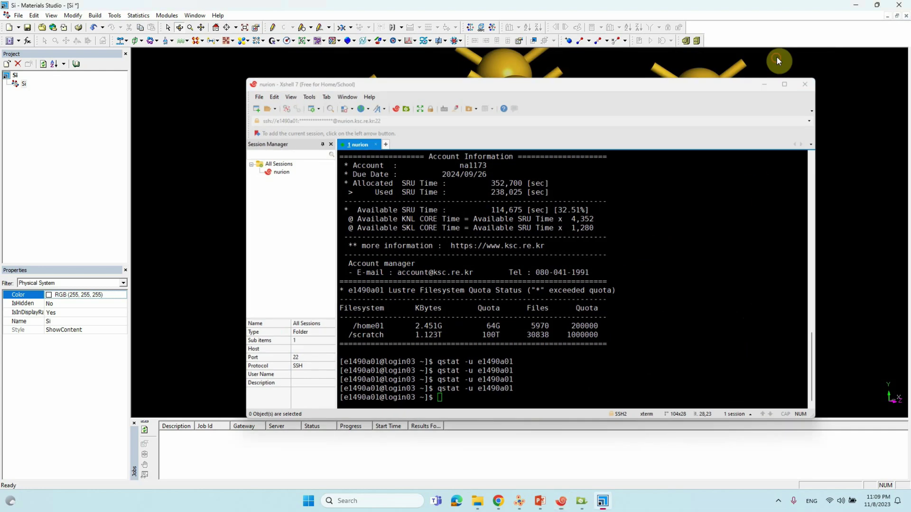
# - Start exporting the structure and create a new Si folder inside the conventional-to-primitive cell folder
pyautogui.scroll(-5, 621, 178)
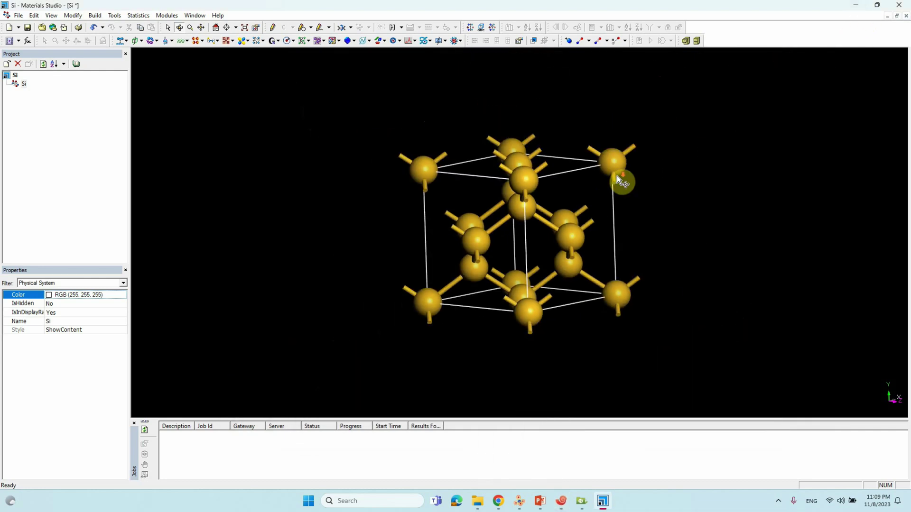
pyautogui.moveTo(620, 178); pyautogui.dragTo(507, 203, button='right')
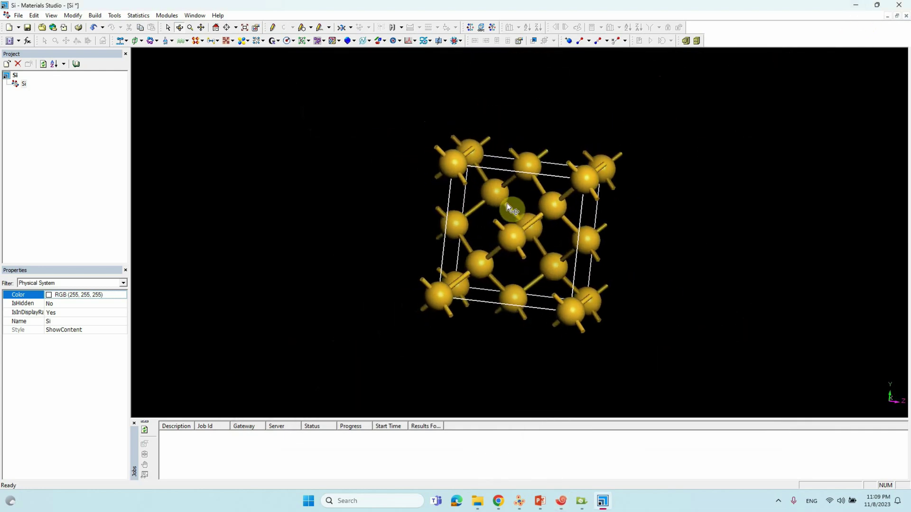
pyautogui.click(17, 15)
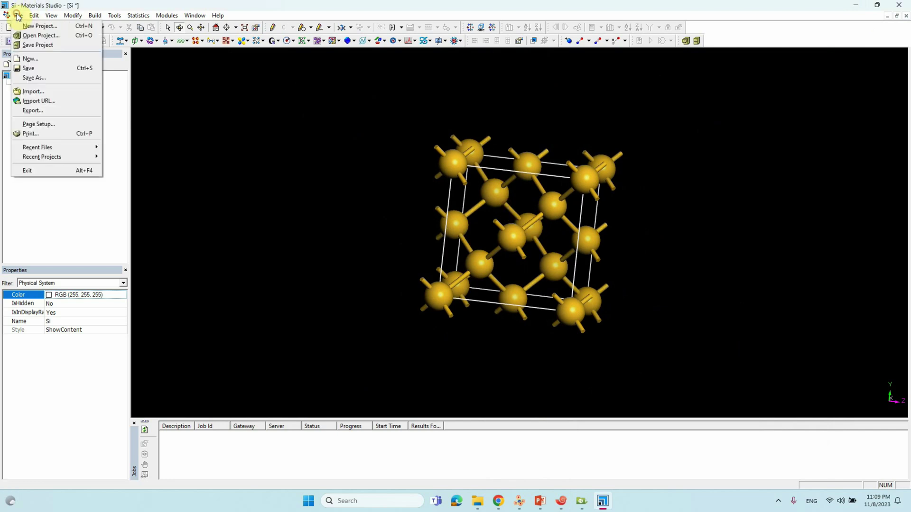
pyautogui.click(32, 110)
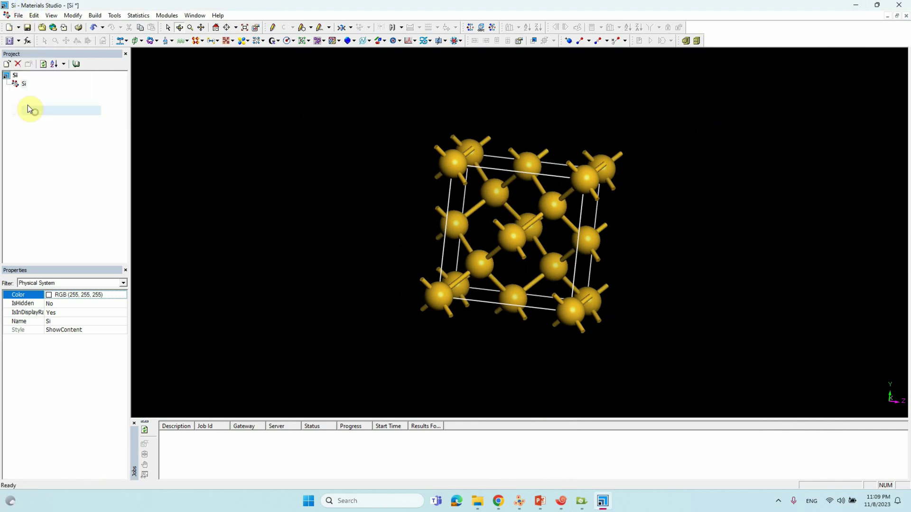
pyautogui.scroll(-2, 382, 252)
pyautogui.scroll(-3, 327, 260)
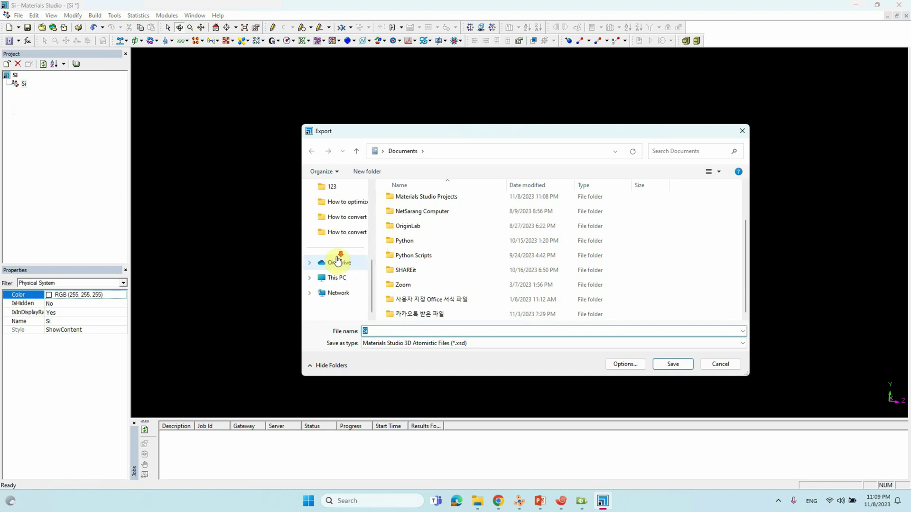
pyautogui.click(347, 219)
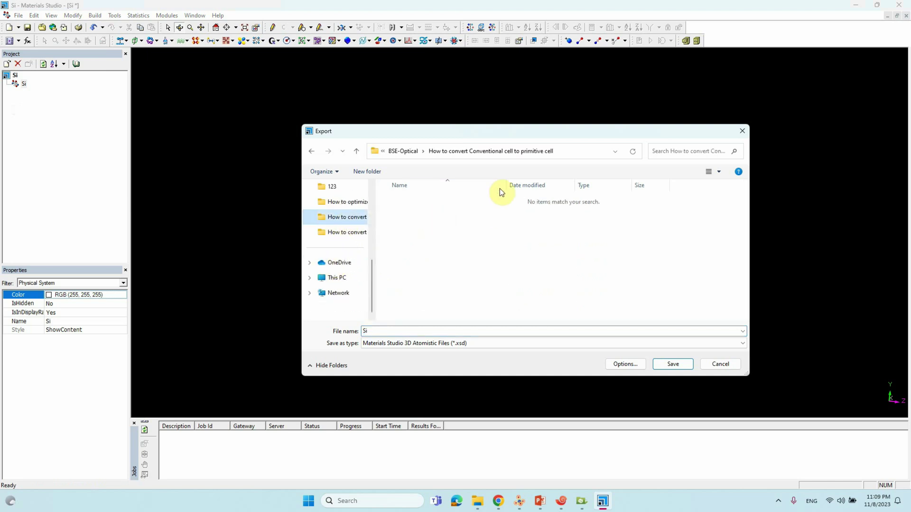
pyautogui.click(369, 172)
pyautogui.write('S')
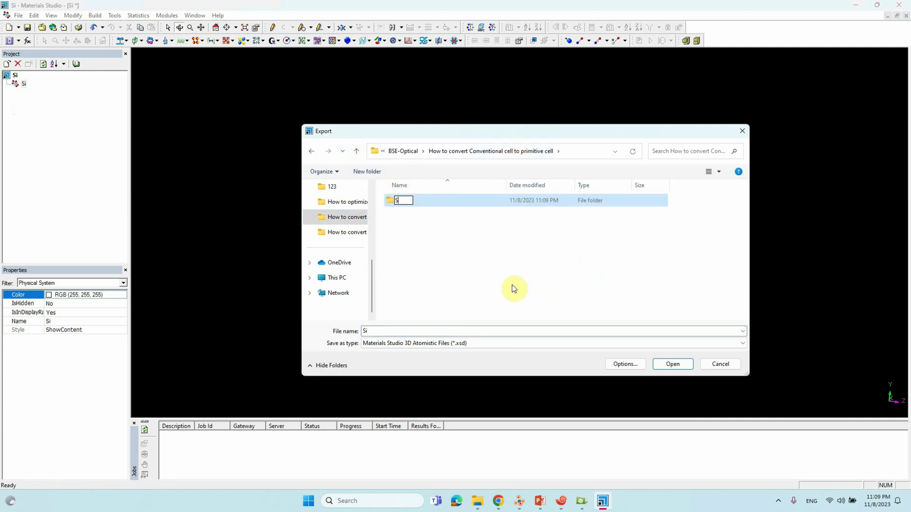
pyautogui.write('i')
pyautogui.press('Return')
pyautogui.doubleClick(395, 202)
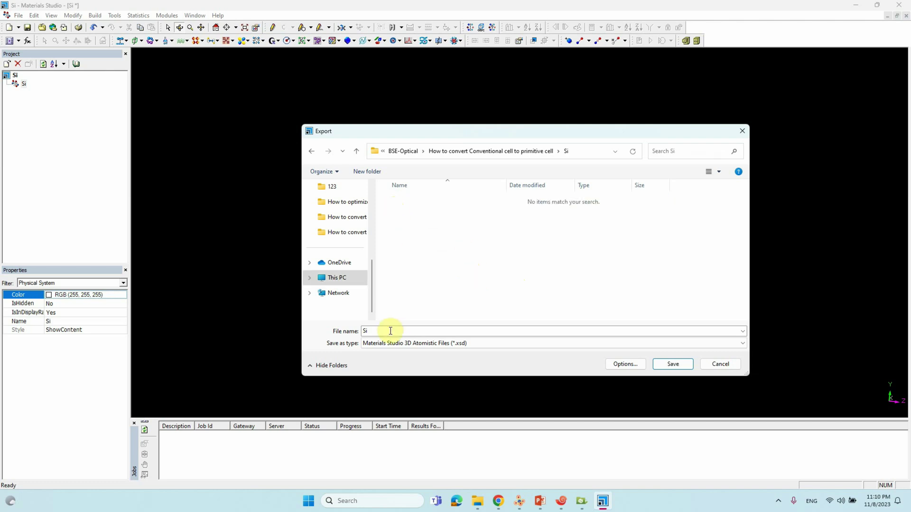
# - Save the structure as Si in CIF format
pyautogui.click(406, 344)
pyautogui.click(432, 381)
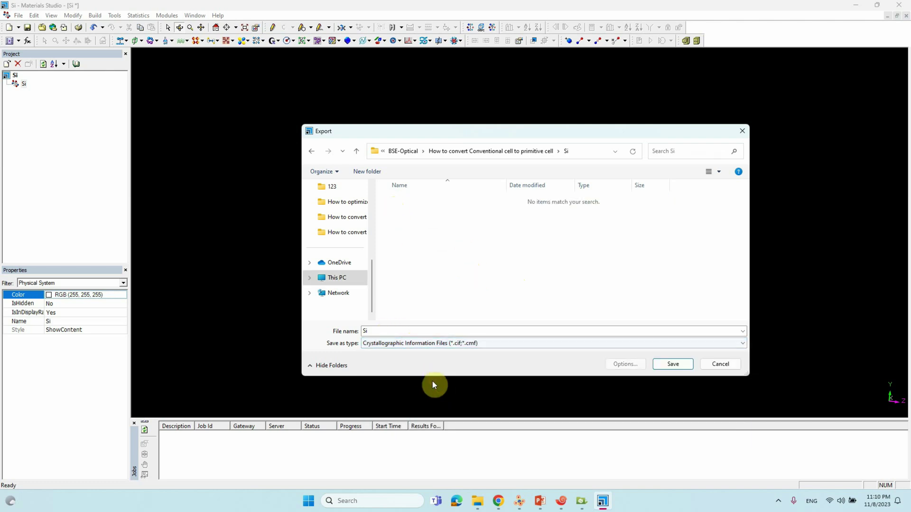
pyautogui.click(377, 332)
pyautogui.click(665, 362)
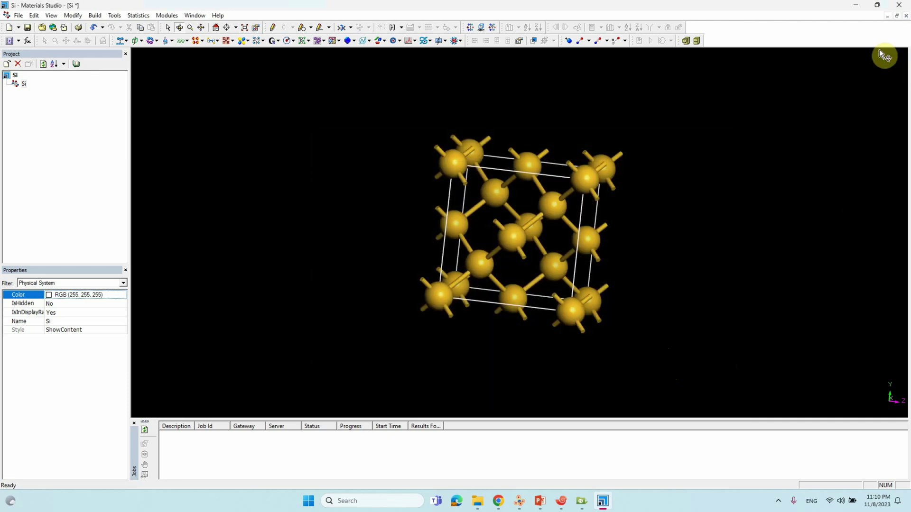
# - Minimize Materials Studio and open the Si folder in File Explorer, selecting the Si CIF file
pyautogui.scroll(5, 594, 259)
pyautogui.moveTo(594, 258); pyautogui.dragTo(502, 245, button='right')
pyautogui.click(855, 5)
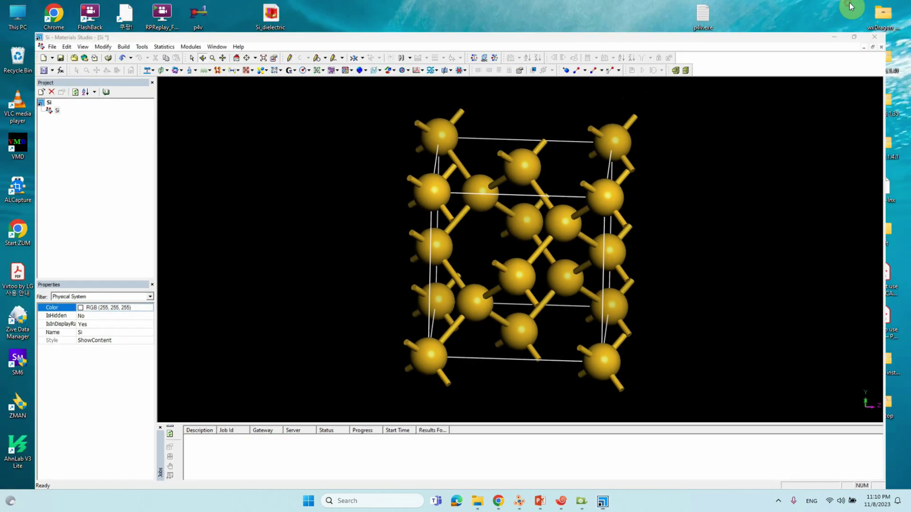
pyautogui.click(477, 501)
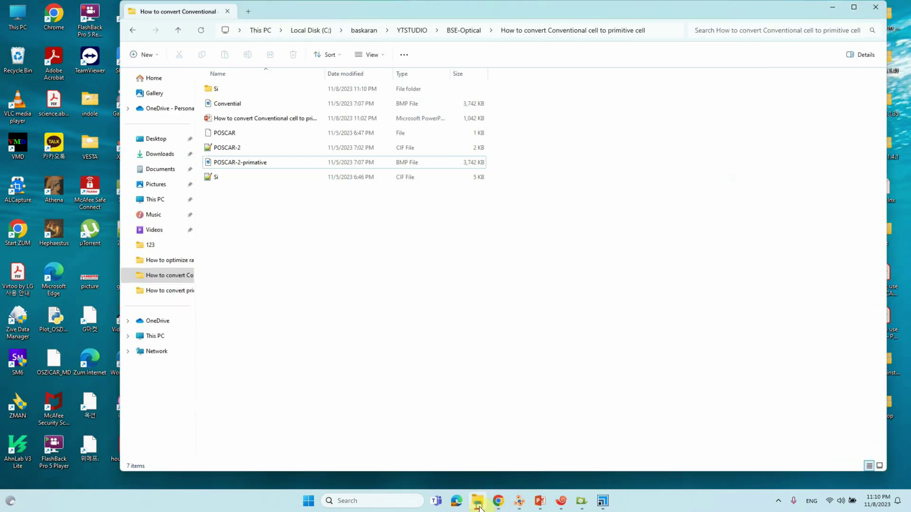
pyautogui.doubleClick(223, 89)
pyautogui.click(218, 93)
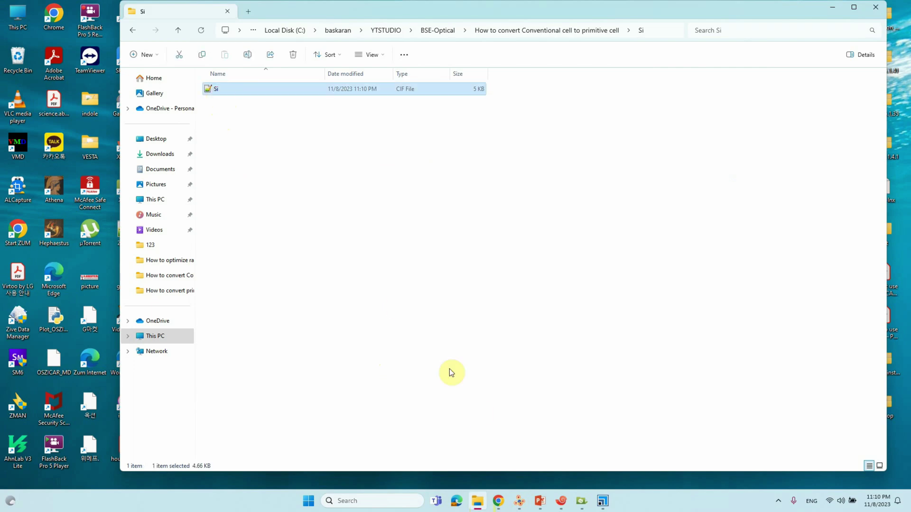
# - Drag the Si CIF file into VESTA, maximize the window and rotate the crystal
pyautogui.click(519, 501)
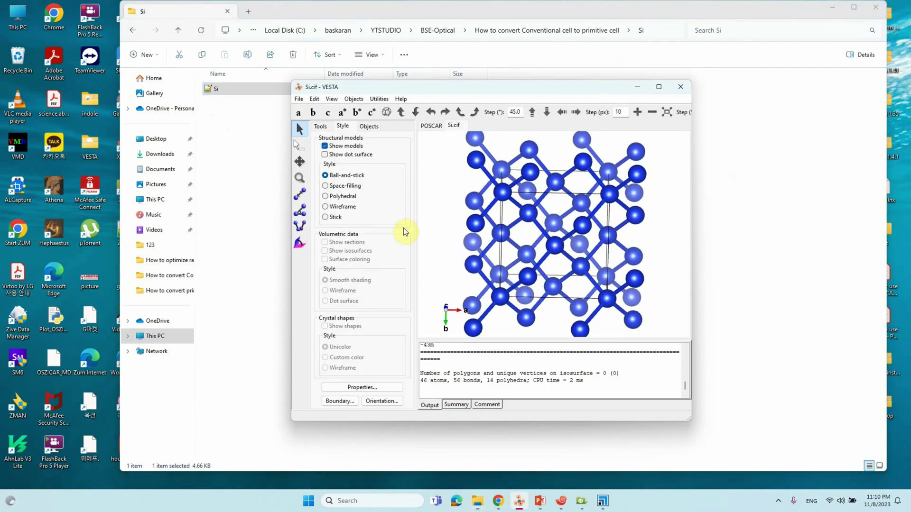
pyautogui.moveTo(398, 88); pyautogui.dragTo(453, 89)
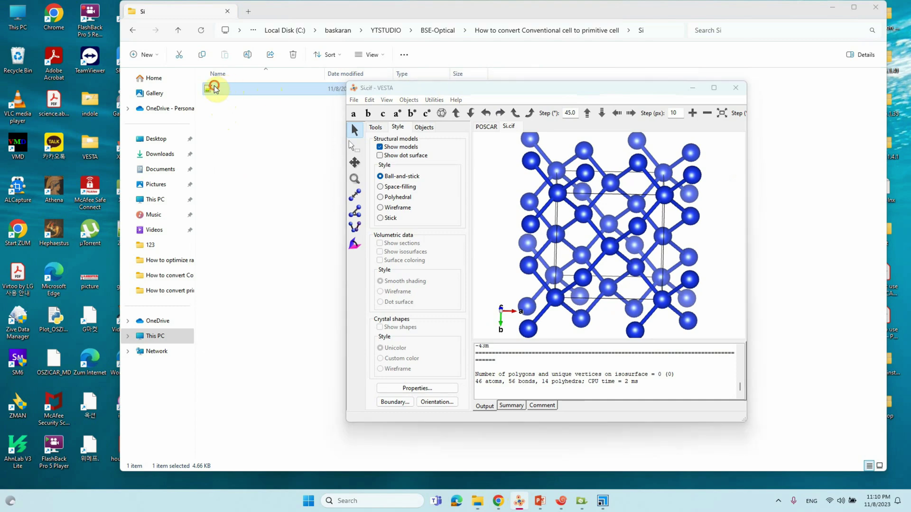
pyautogui.moveTo(215, 87); pyautogui.dragTo(559, 198)
pyautogui.click(714, 88)
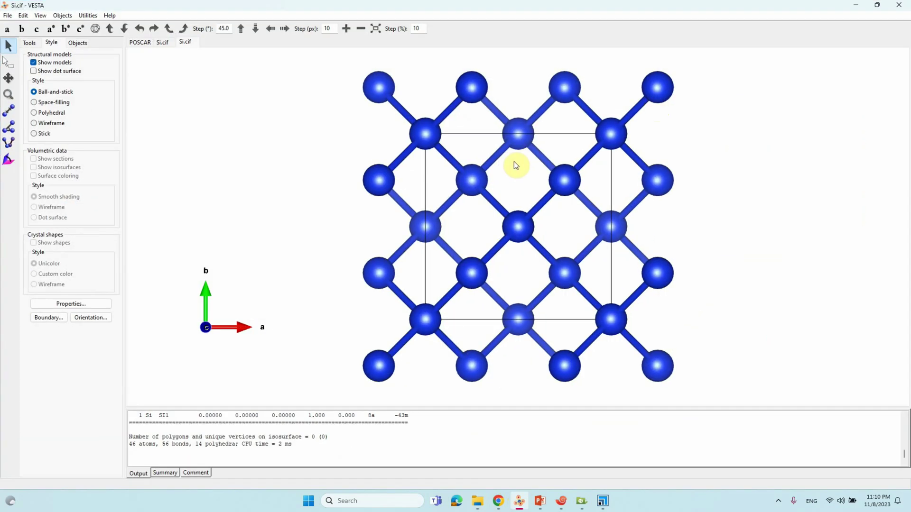
pyautogui.moveTo(487, 223)
pyautogui.mouseDown()
pyautogui.moveTo(545, 219)
pyautogui.moveTo(472, 223)
pyautogui.mouseUp()
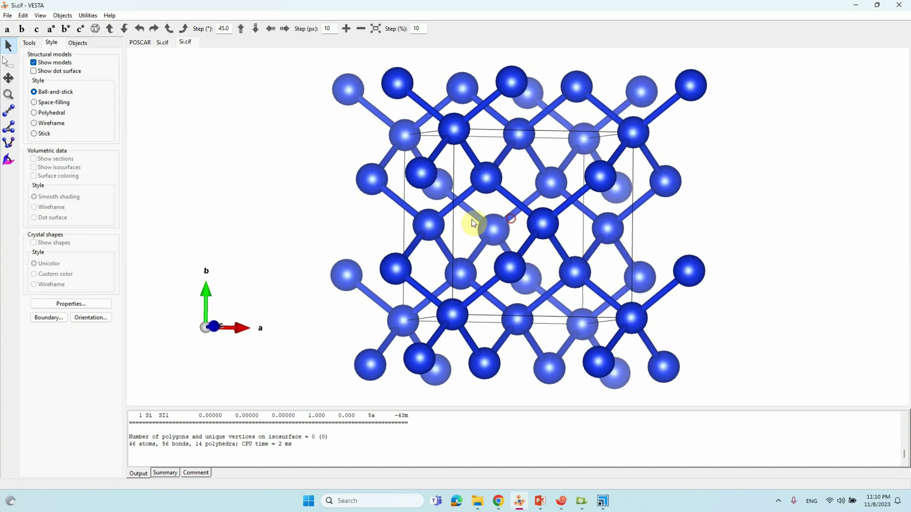
# - Export the structure as a VASP file named POSCAR with fractional coordinates
pyautogui.click(7, 15)
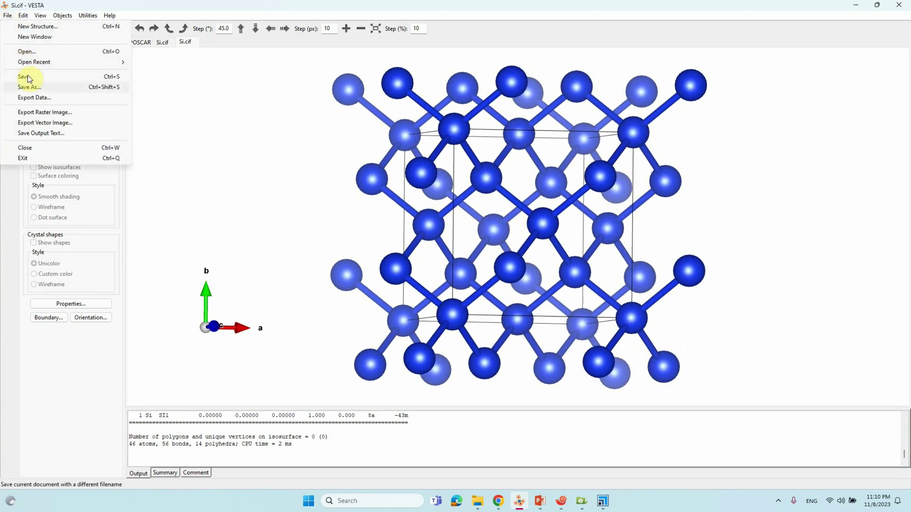
pyautogui.click(35, 97)
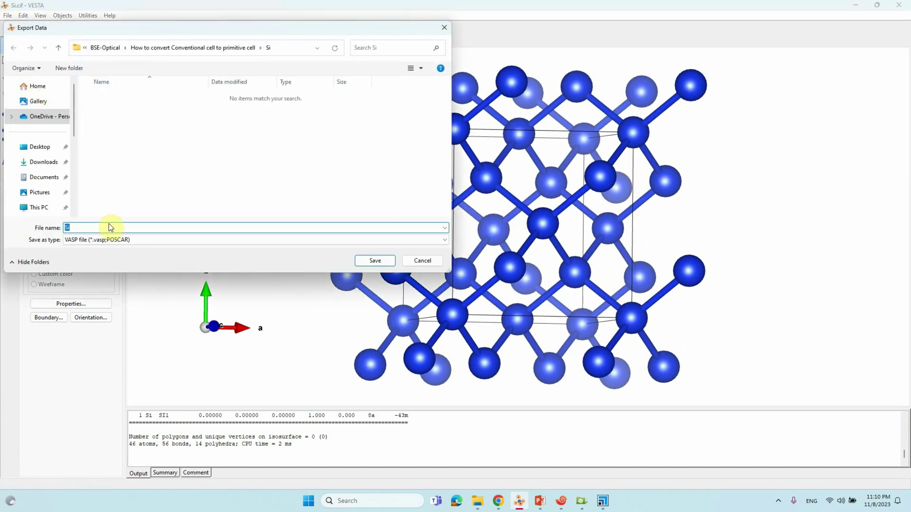
pyautogui.click(115, 239)
pyautogui.click(116, 239)
pyautogui.click(86, 230)
pyautogui.write('POSCAR')
pyautogui.click(369, 261)
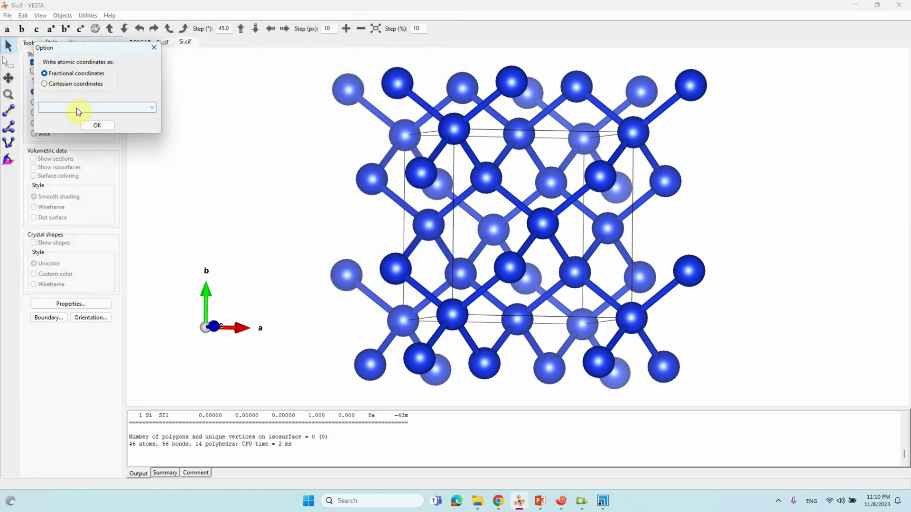
pyautogui.click(90, 125)
pyautogui.moveTo(411, 183); pyautogui.dragTo(393, 193)
# - Rename POSCAR.vasp to POSCAR by deleting the .vasp extension and accepting the warning
pyautogui.click(854, 5)
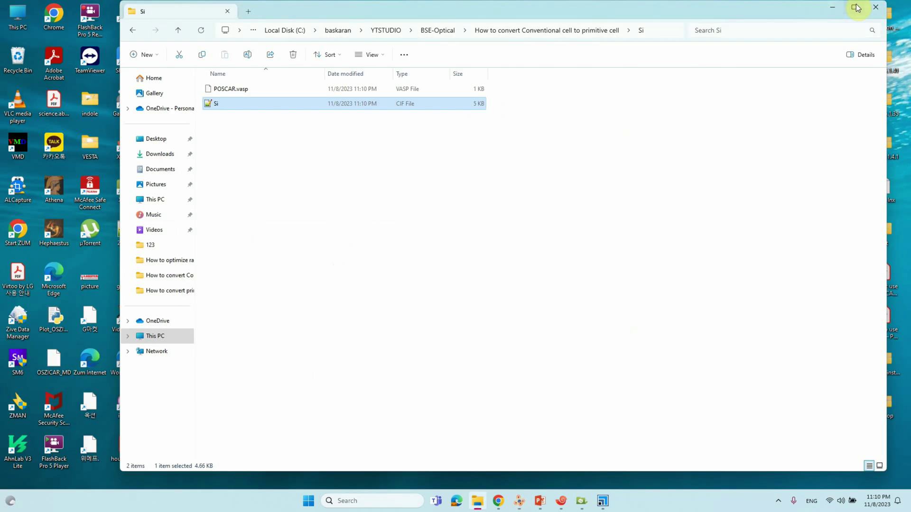
pyautogui.click(235, 88)
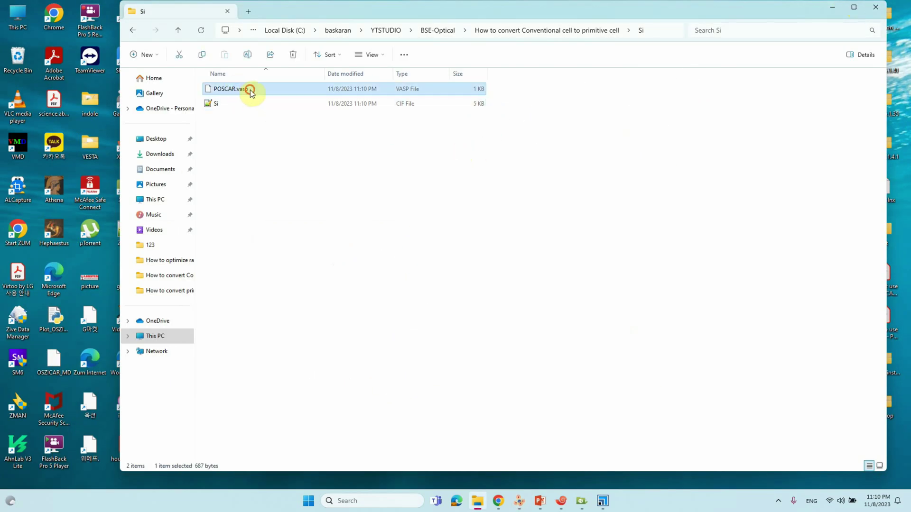
pyautogui.click(250, 89)
pyautogui.click(250, 90)
pyautogui.press('BackSpace')
pyautogui.press('BackSpace')
pyautogui.press('BackSpace')
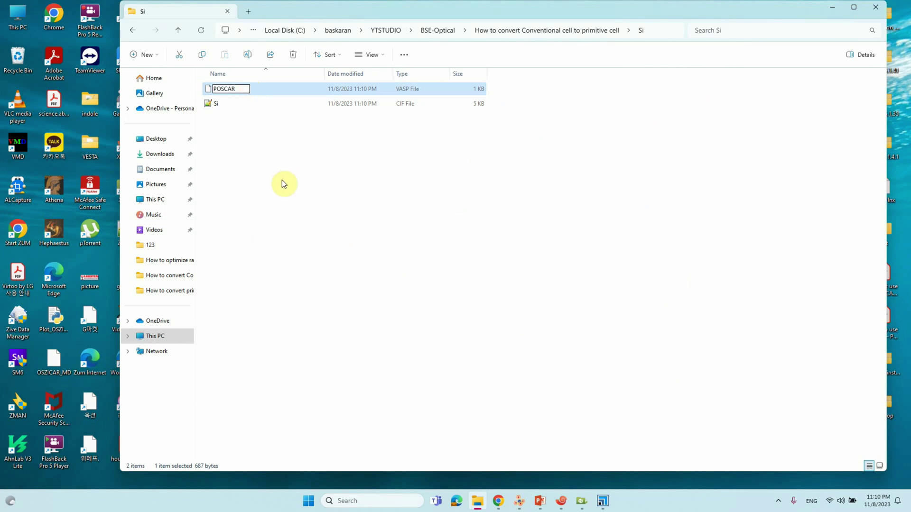
pyautogui.press('Return')
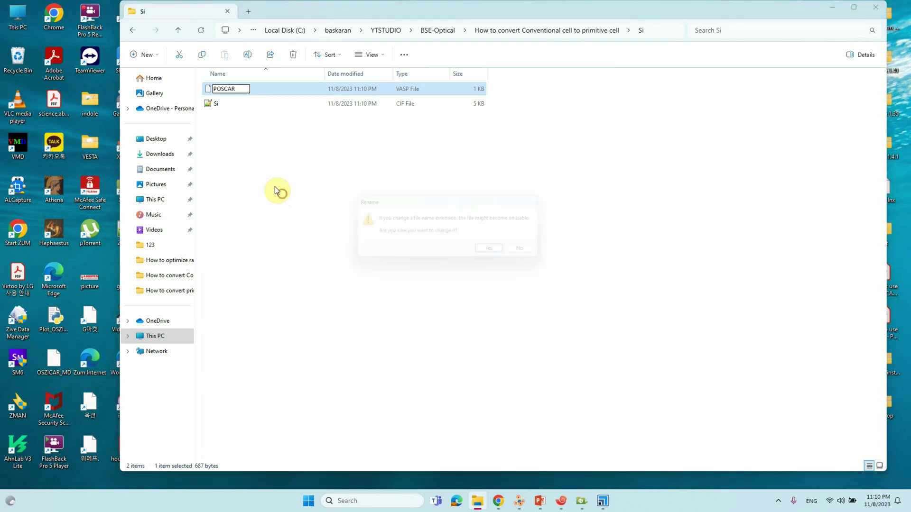
pyautogui.click(504, 253)
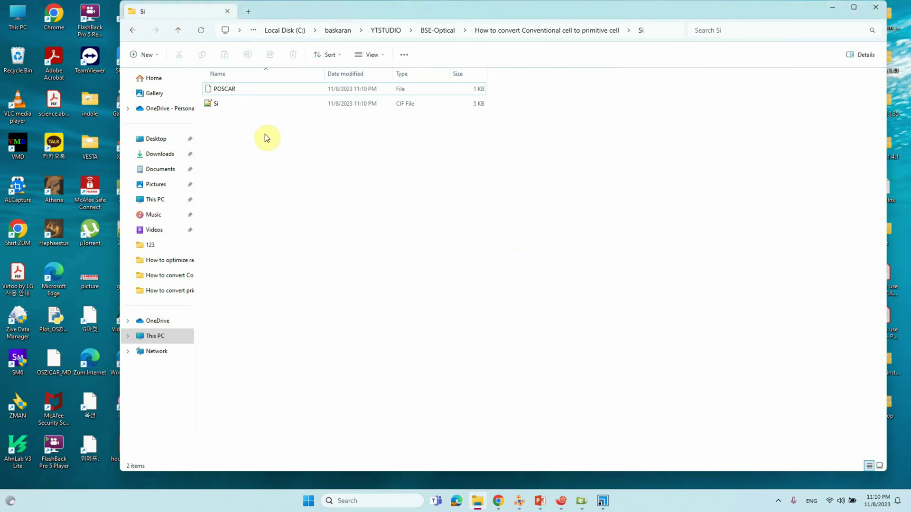
pyautogui.click(390, 270)
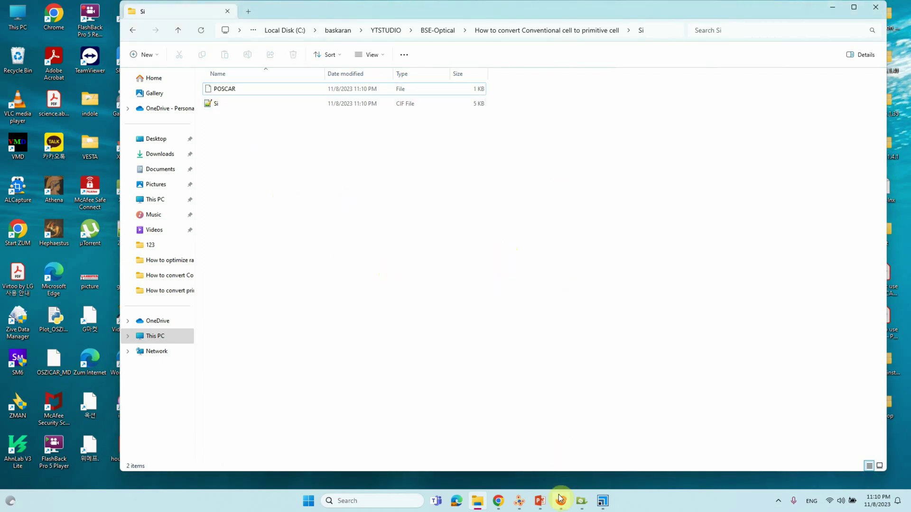
# - Arrange Xftp beside the folder window and drag the Si folder into the remote directory
pyautogui.click(581, 502)
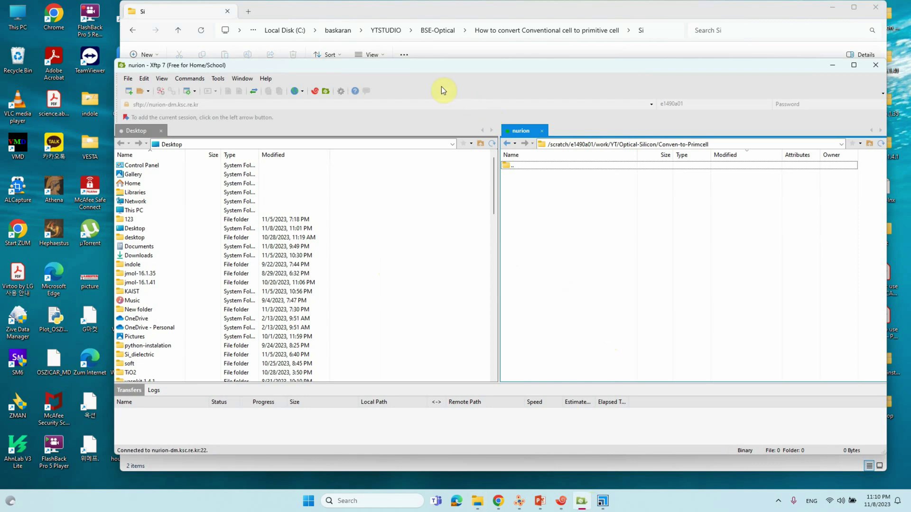
pyautogui.moveTo(427, 65); pyautogui.dragTo(530, 109)
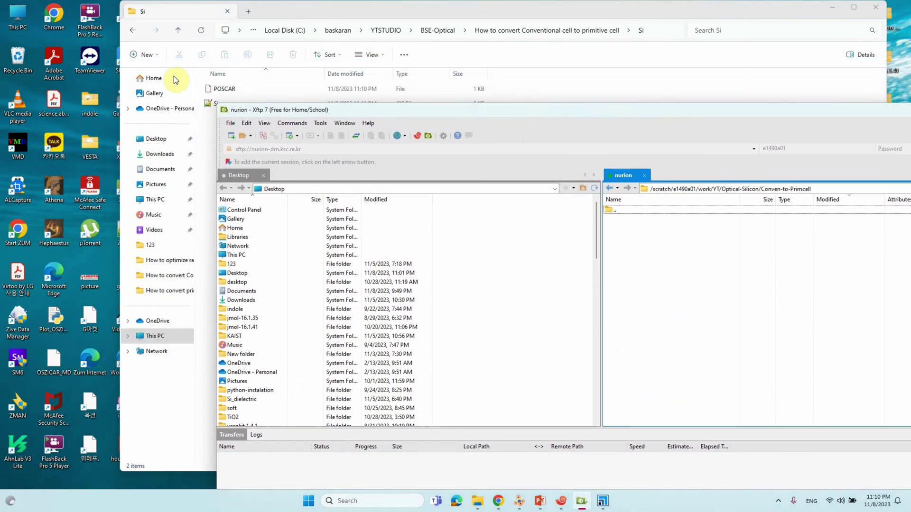
pyautogui.click(178, 30)
pyautogui.moveTo(740, 8); pyautogui.dragTo(483, 30)
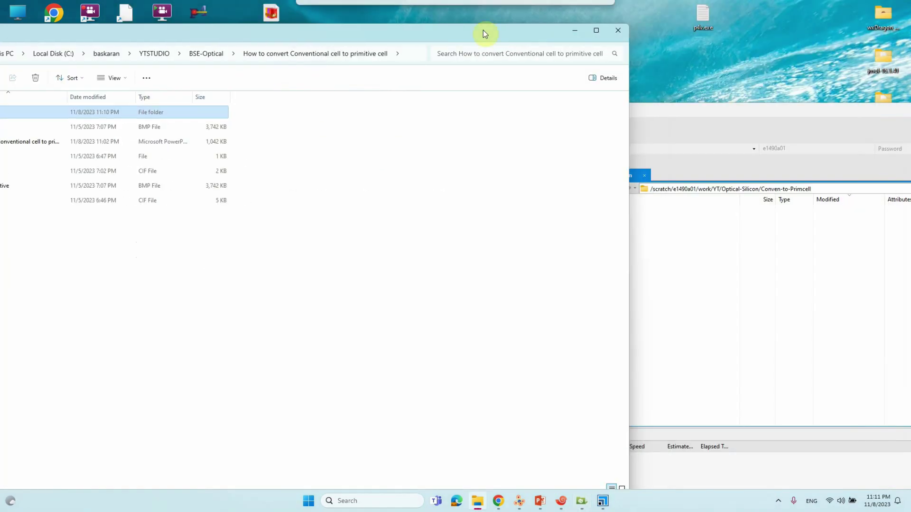
pyautogui.moveTo(184, 35); pyautogui.dragTo(326, 41)
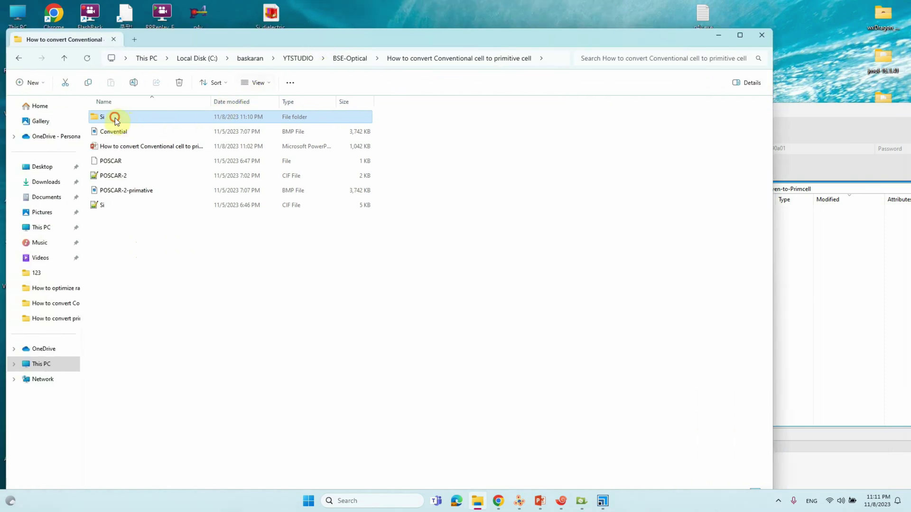
pyautogui.moveTo(115, 118); pyautogui.dragTo(813, 275)
# - Open the uploaded Si folder on the server and select its full remote path
pyautogui.click(824, 287)
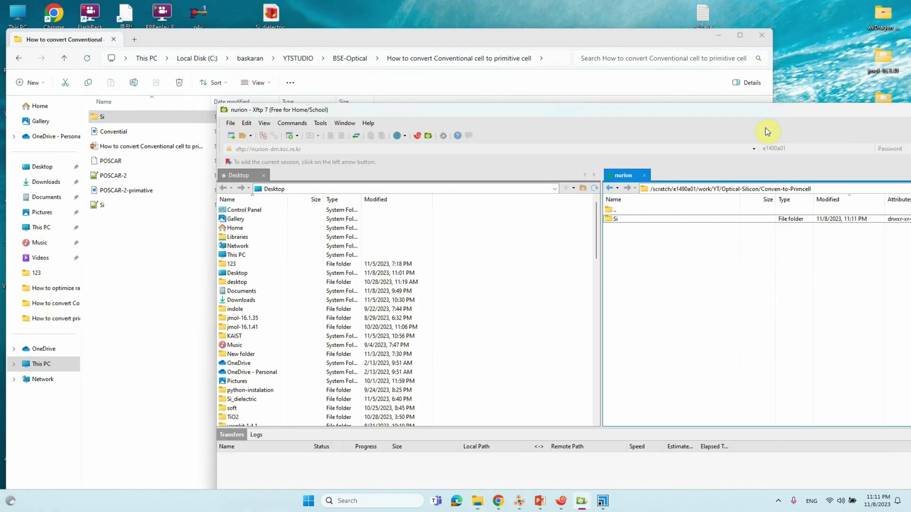
pyautogui.moveTo(766, 128); pyautogui.dragTo(625, 72)
pyautogui.doubleClick(471, 159)
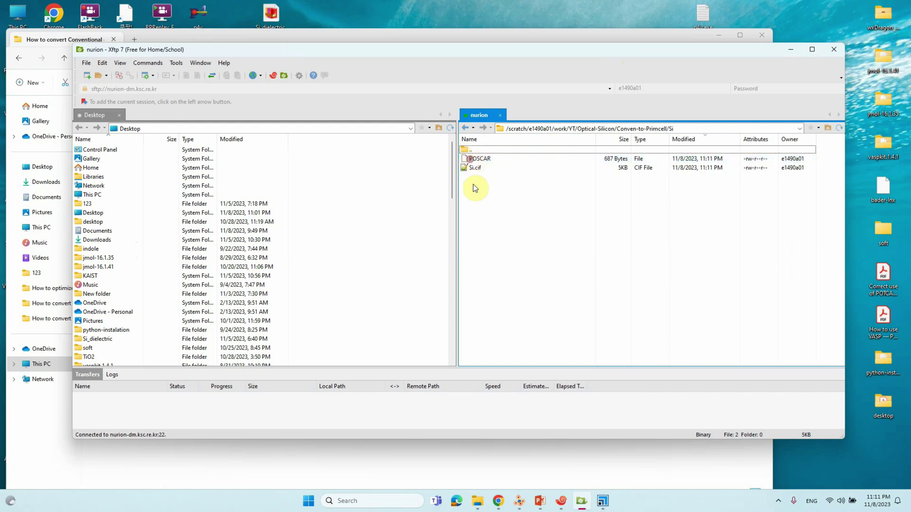
pyautogui.click(578, 128)
pyautogui.hotkey('ctrl', 'c')
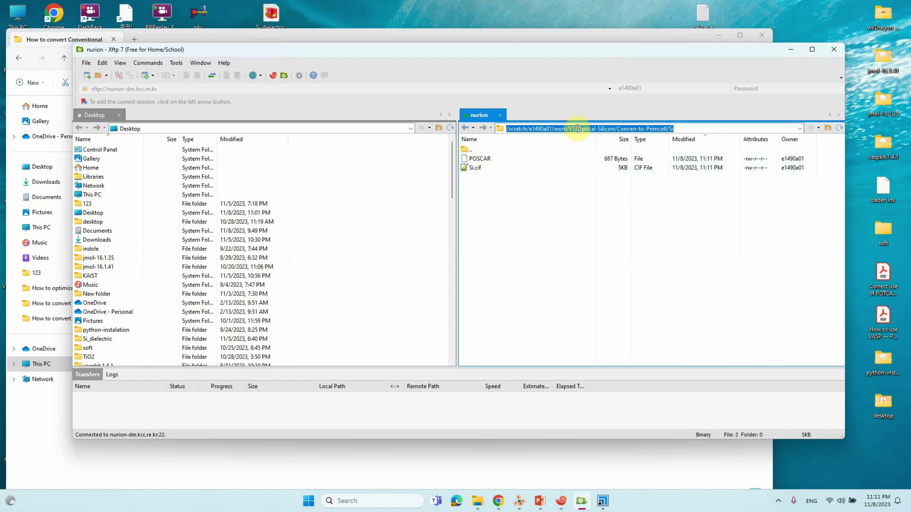
# - In Xshell, cd into the pasted remote Si path, maximize the terminal, and type vaspkit
pyautogui.click(561, 501)
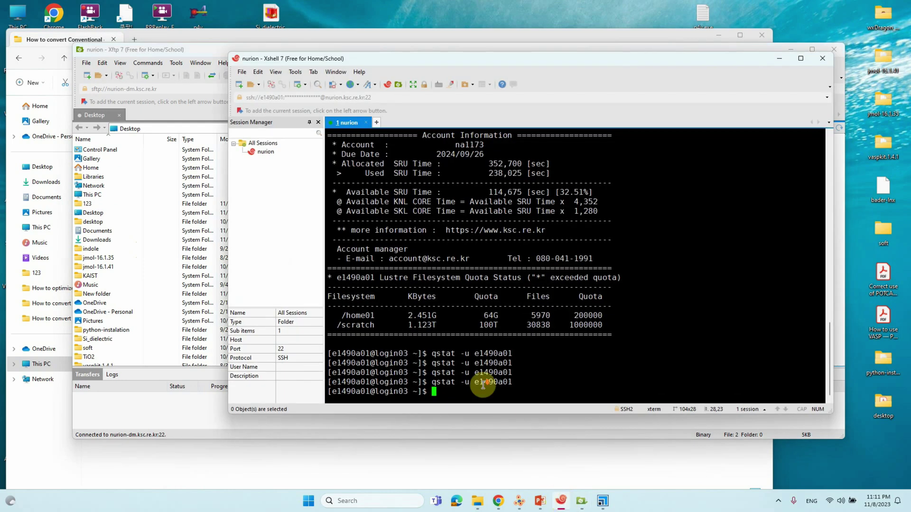
pyautogui.press('Up')
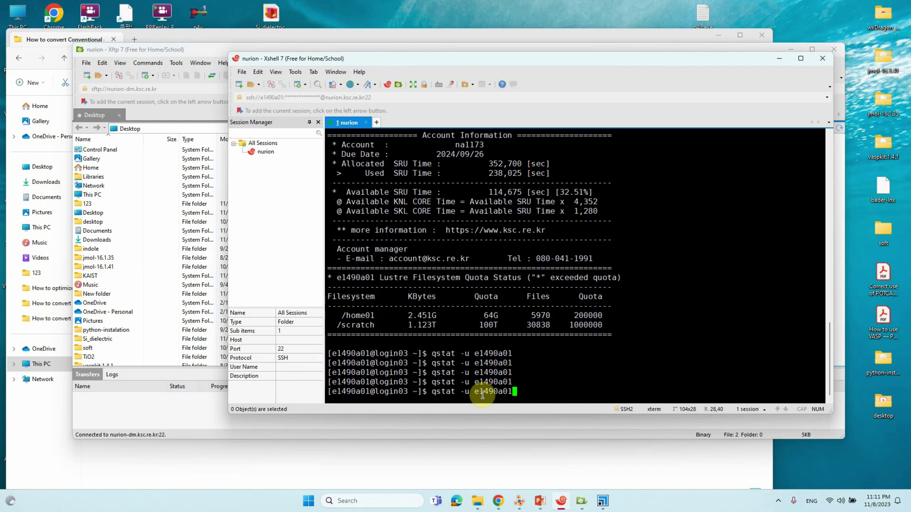
pyautogui.press('Down')
pyautogui.write('cd')
pyautogui.rightClick(506, 373)
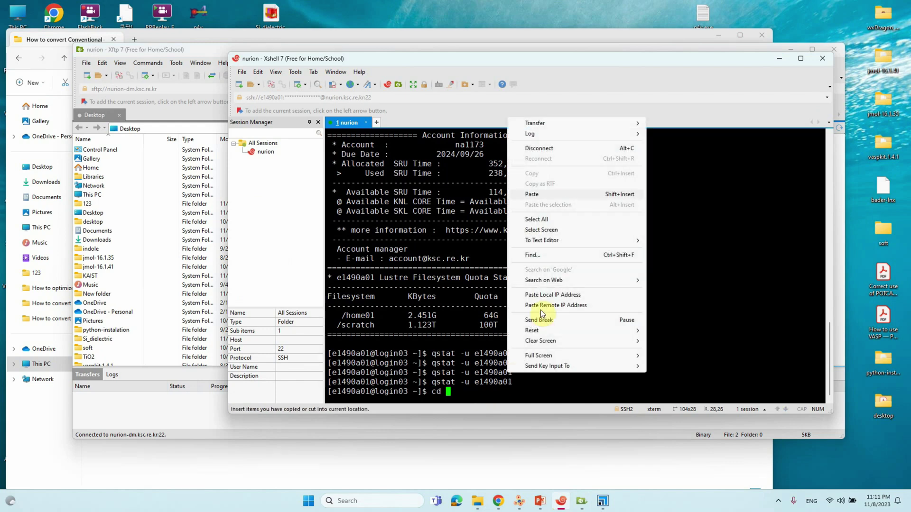
pyautogui.click(543, 194)
pyautogui.press('Return')
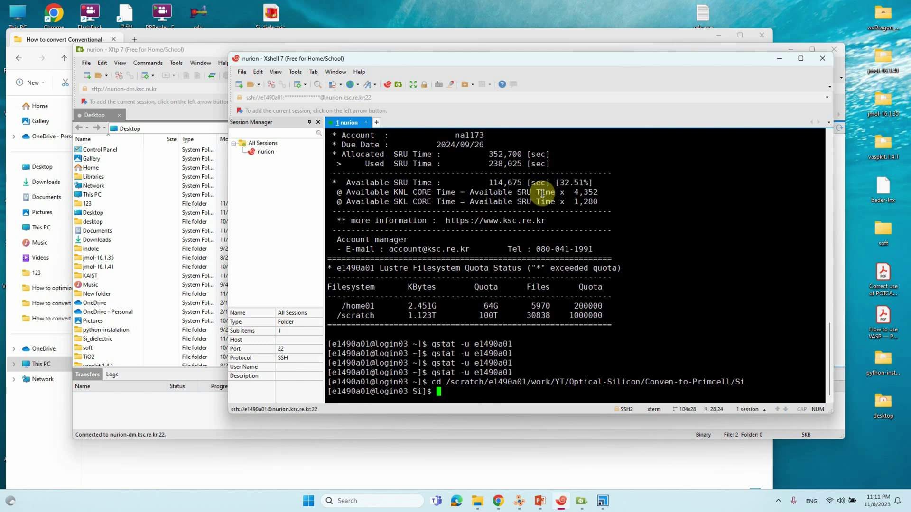
pyautogui.click(800, 59)
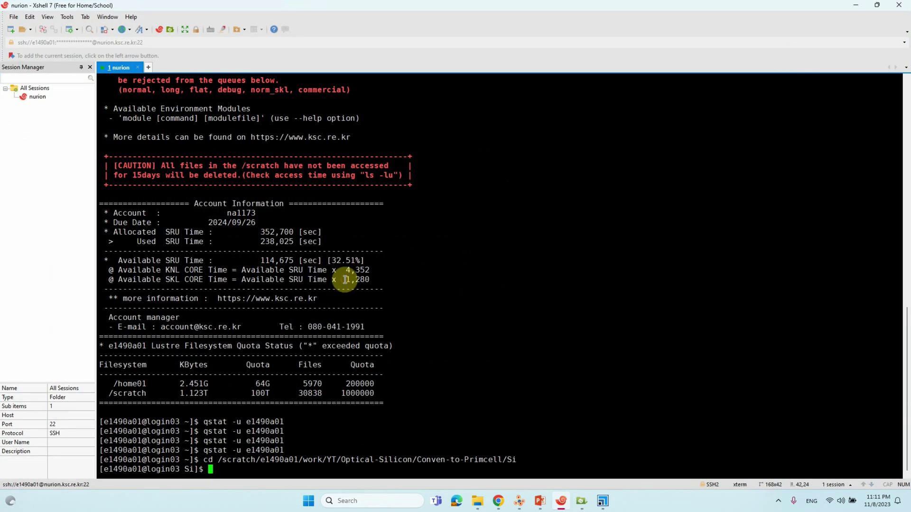
pyautogui.write('vaspkit')
# - Launch VASPKIT and choose option 6 for Symmetry Analysis
pyautogui.press('Return')
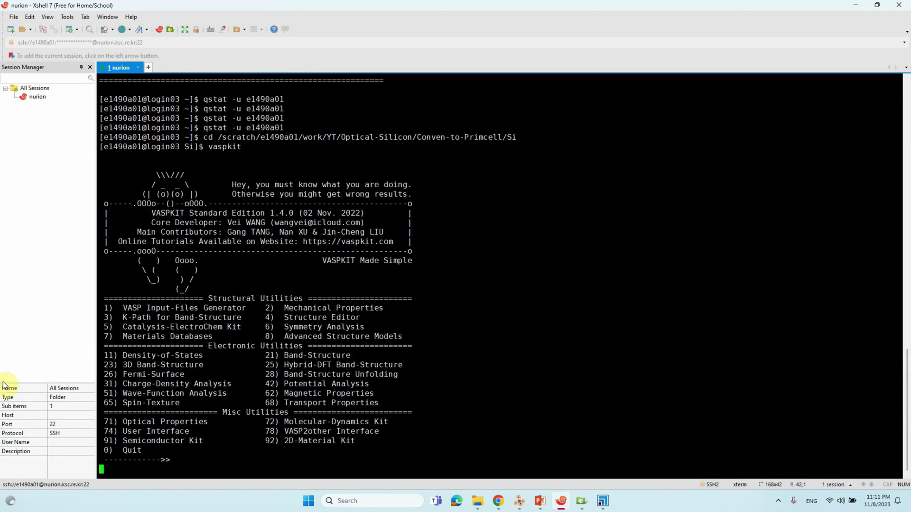
pyautogui.moveTo(264, 327); pyautogui.dragTo(367, 328)
pyautogui.click(361, 327)
pyautogui.write('6')
pyautogui.press('Return')
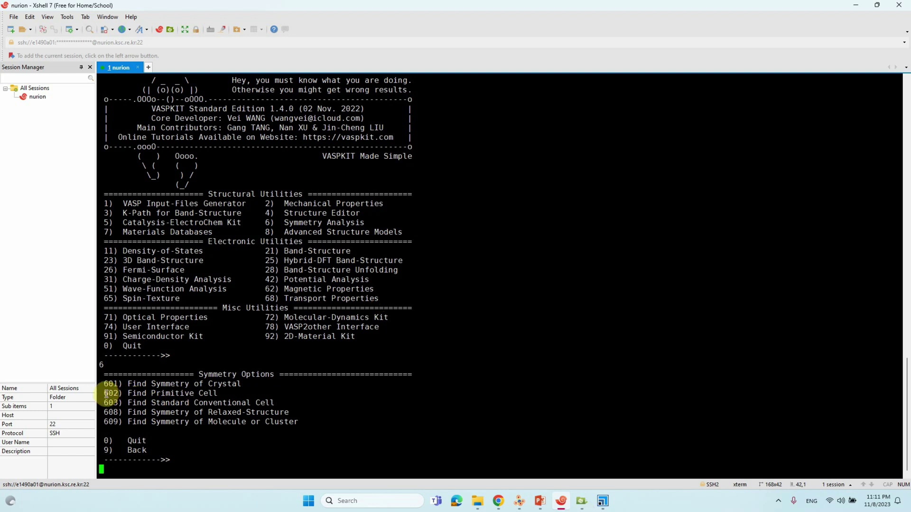
# - Run option 602 to find the primitive cell and mark the 'Written PRIMCELL.vasp' line
pyautogui.moveTo(106, 394); pyautogui.dragTo(225, 394)
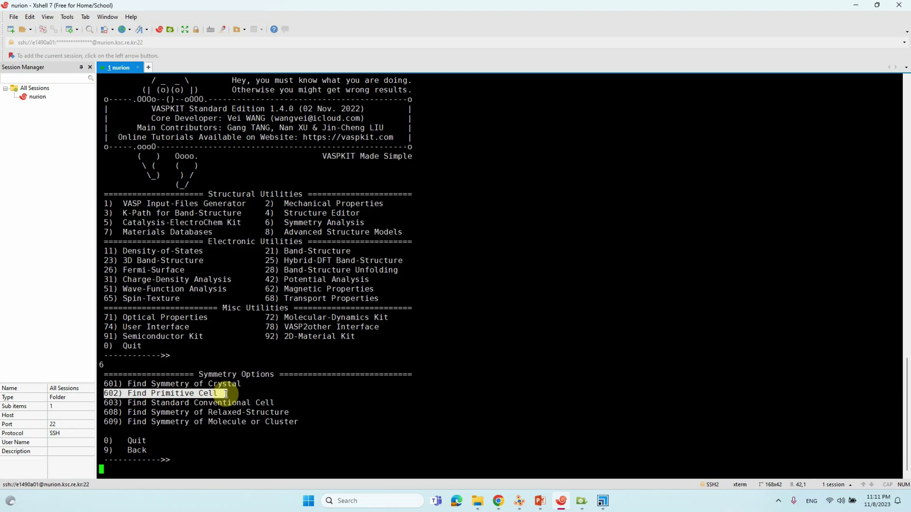
pyautogui.click(142, 393)
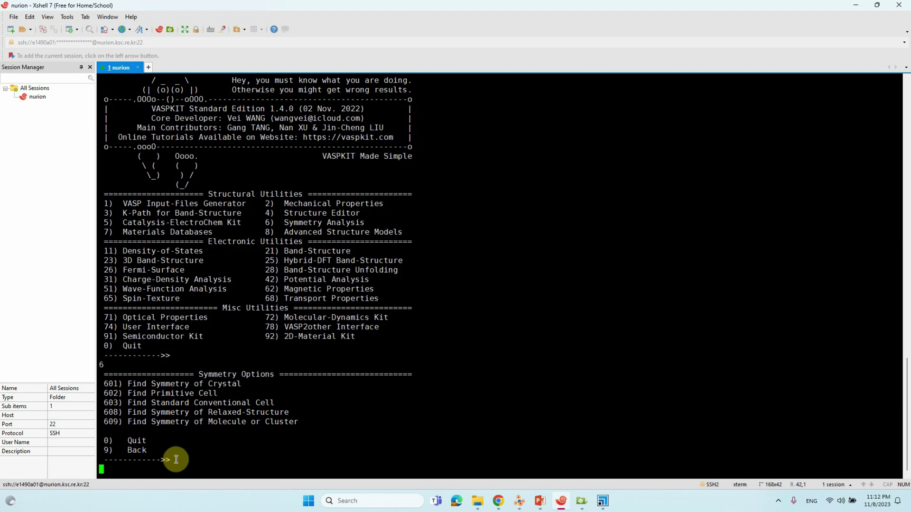
pyautogui.write('602')
pyautogui.press('Return')
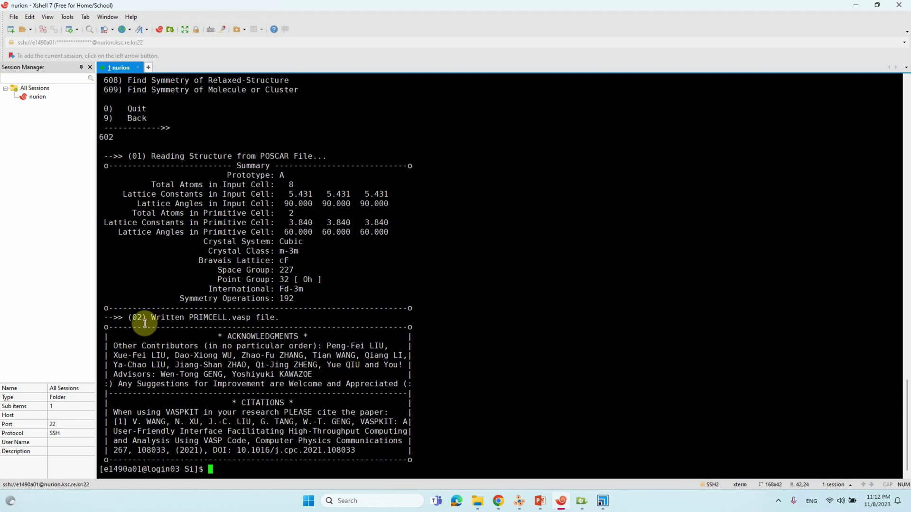
pyautogui.moveTo(152, 318); pyautogui.dragTo(276, 318)
pyautogui.click(365, 297)
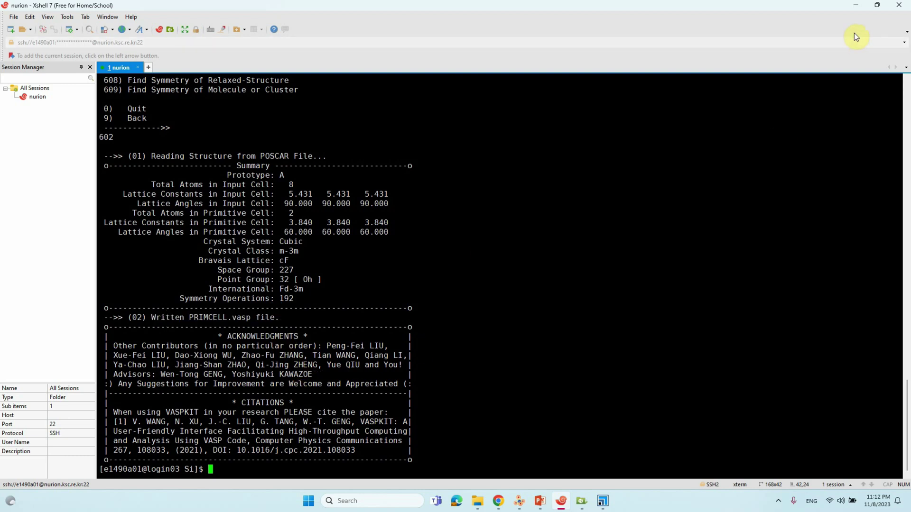
# - Refresh the remote Si folder in Xftp and copy PRIMCELL.vasp into the local Si folder
pyautogui.click(854, 6)
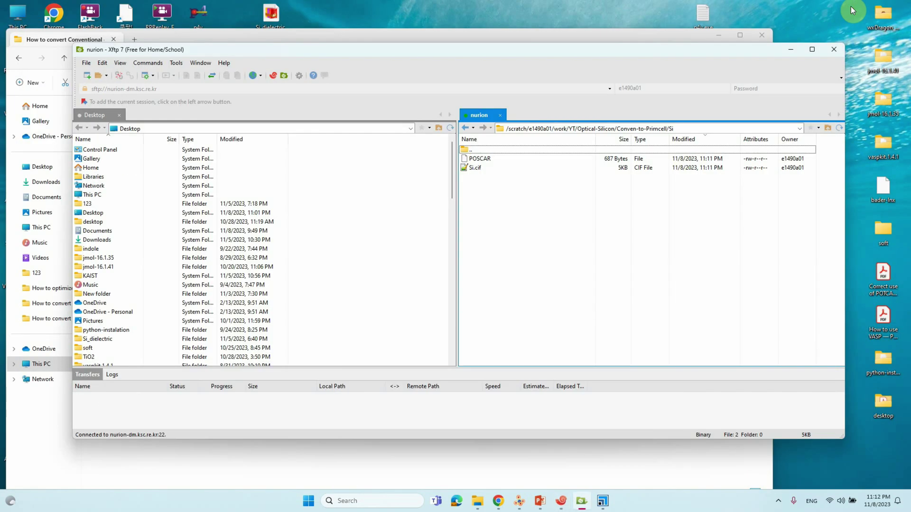
pyautogui.click(839, 128)
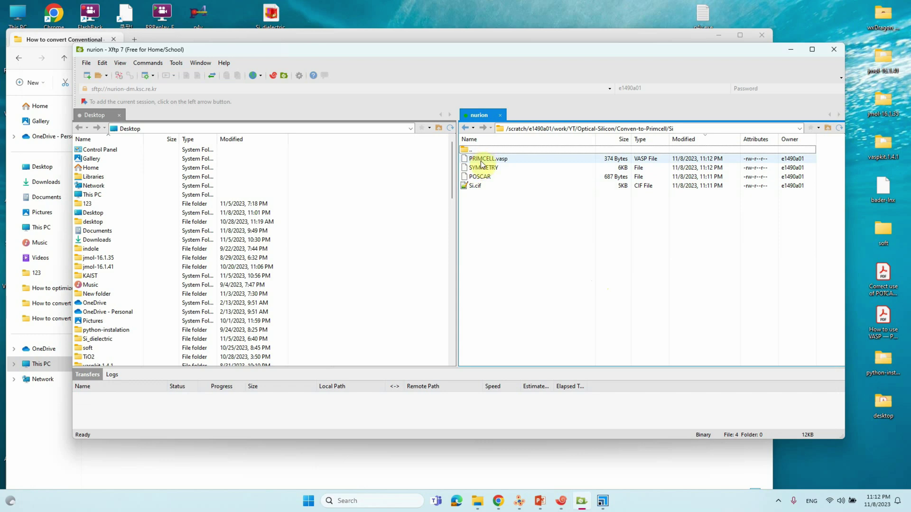
pyautogui.moveTo(464, 53); pyautogui.dragTo(643, 58)
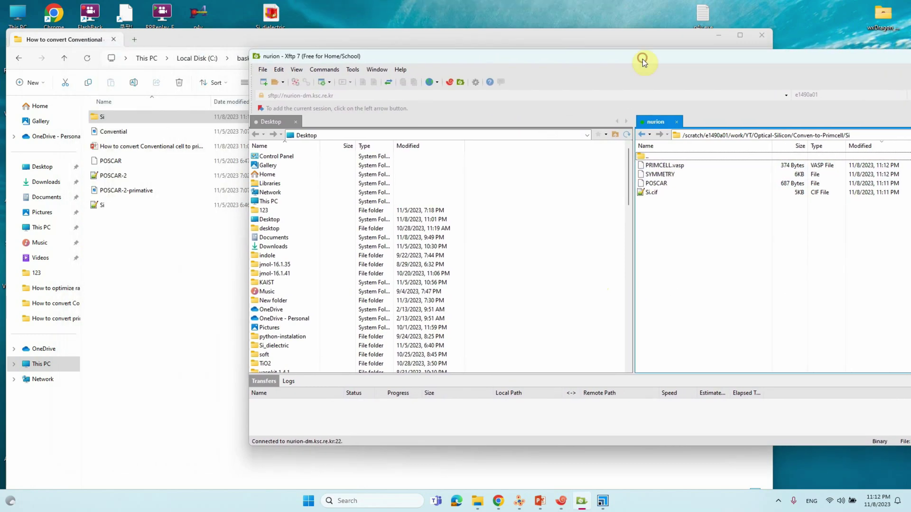
pyautogui.doubleClick(102, 117)
pyautogui.click(793, 234)
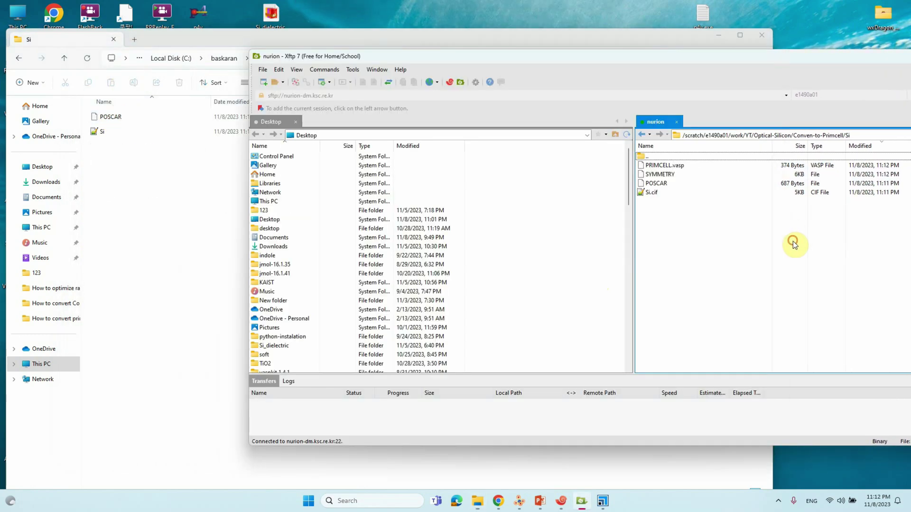
pyautogui.click(665, 166)
pyautogui.moveTo(665, 169); pyautogui.dragTo(144, 213)
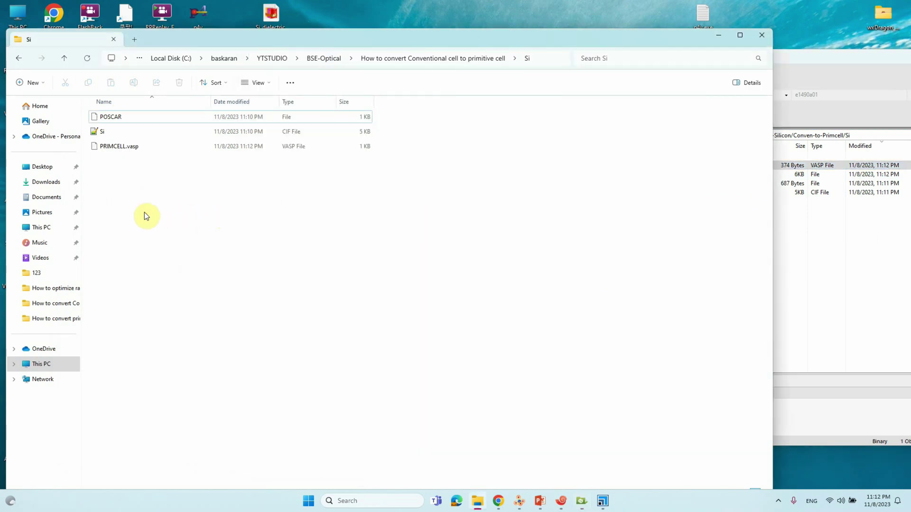
# - Rename PRIMCELL.vasp to POSCAR1 and accept dropping the .vasp extension
pyautogui.click(113, 132)
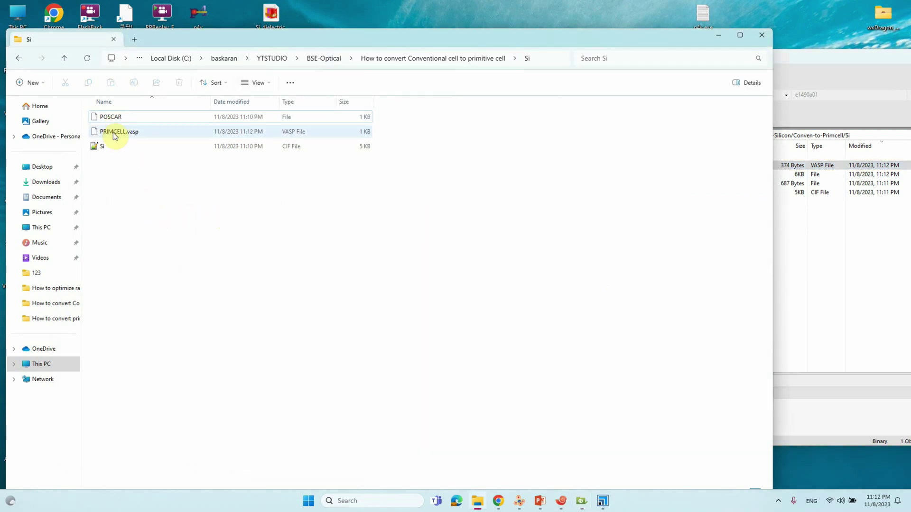
pyautogui.click(145, 136)
pyautogui.hotkey('ctrl', 'a')
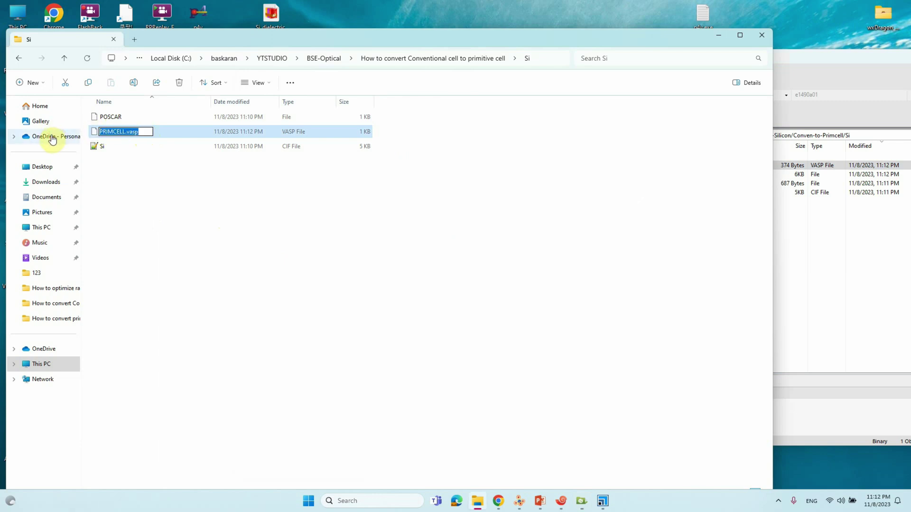
pyautogui.write('POSCAR')
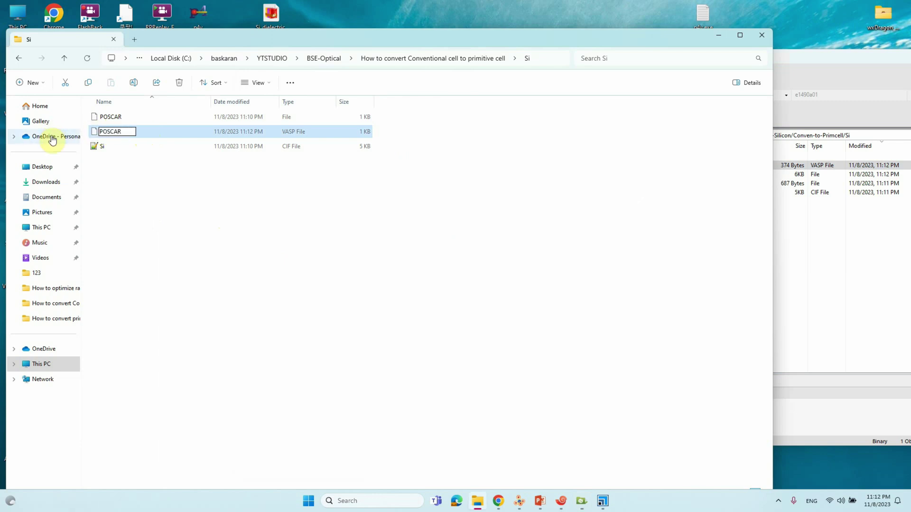
pyautogui.write('1')
pyautogui.click(176, 223)
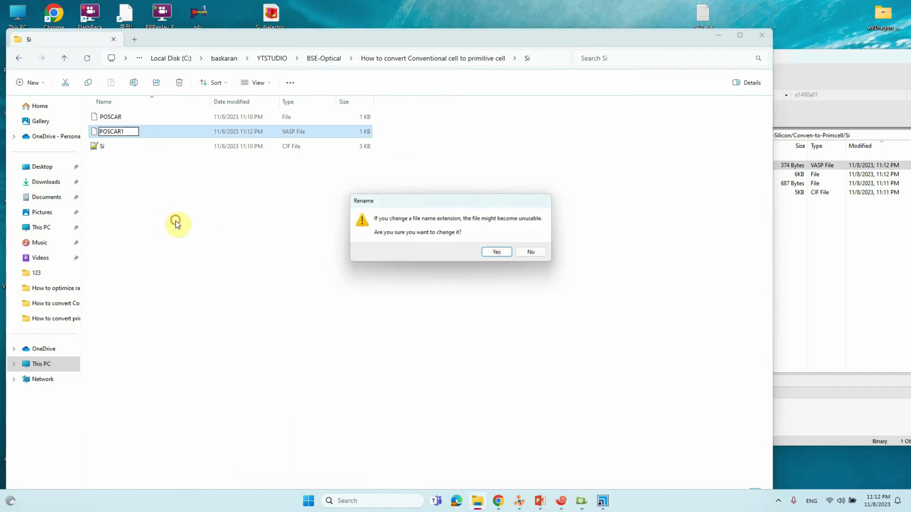
pyautogui.click(489, 253)
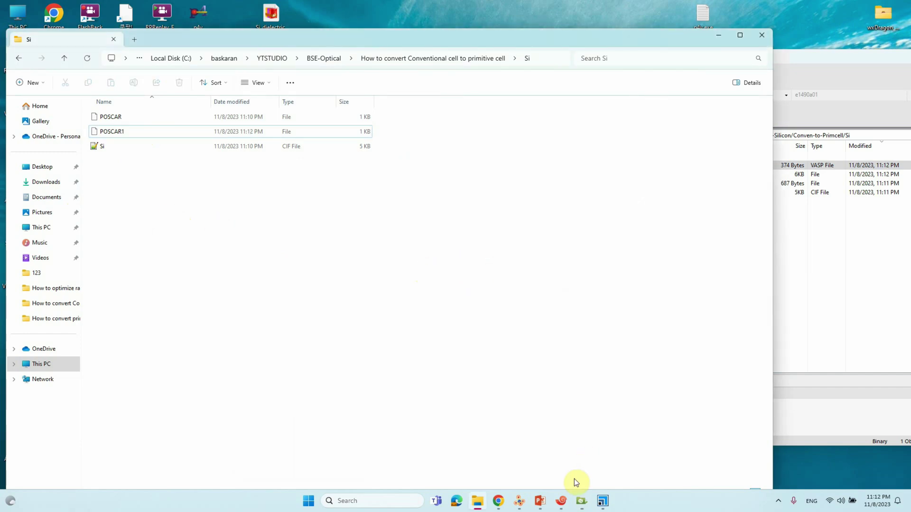
# - Restore VESTA beside Explorer and load POSCAR1 into it
pyautogui.click(519, 501)
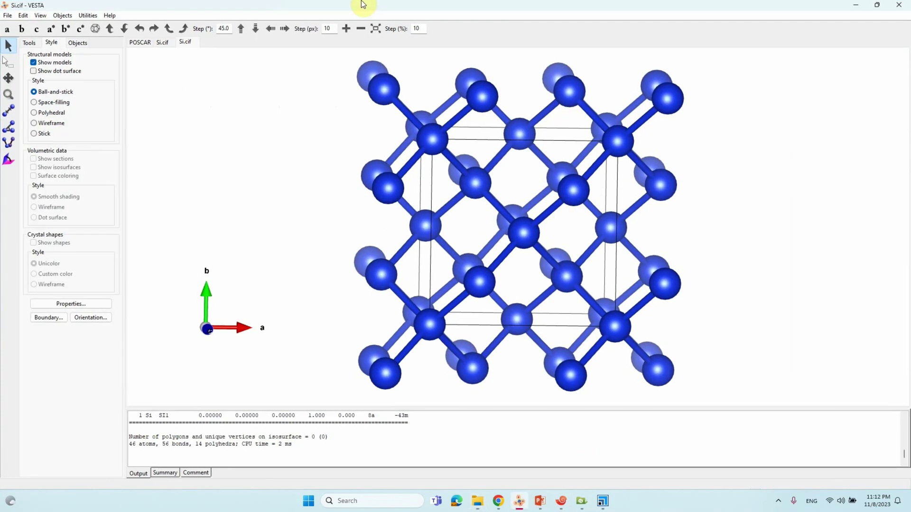
pyautogui.moveTo(363, 6); pyautogui.dragTo(496, 47)
pyautogui.moveTo(534, 151); pyautogui.dragTo(526, 152)
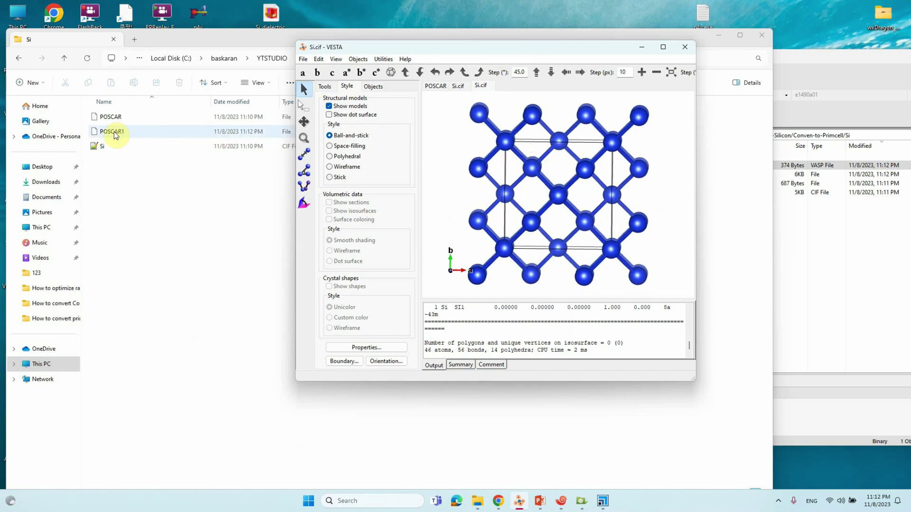
pyautogui.moveTo(113, 132); pyautogui.dragTo(546, 182)
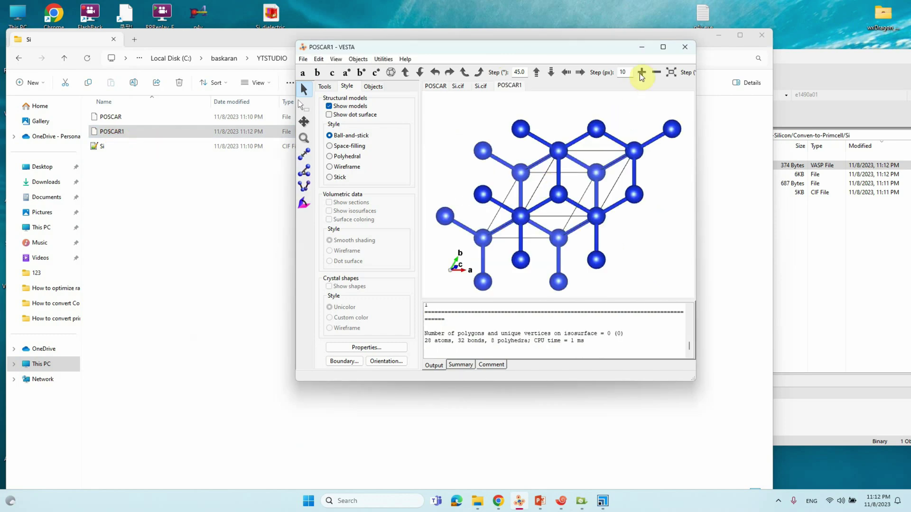
# - Maximize VESTA, rotate the primitive cell, inspect a Si atom, then minimize VESTA
pyautogui.click(663, 46)
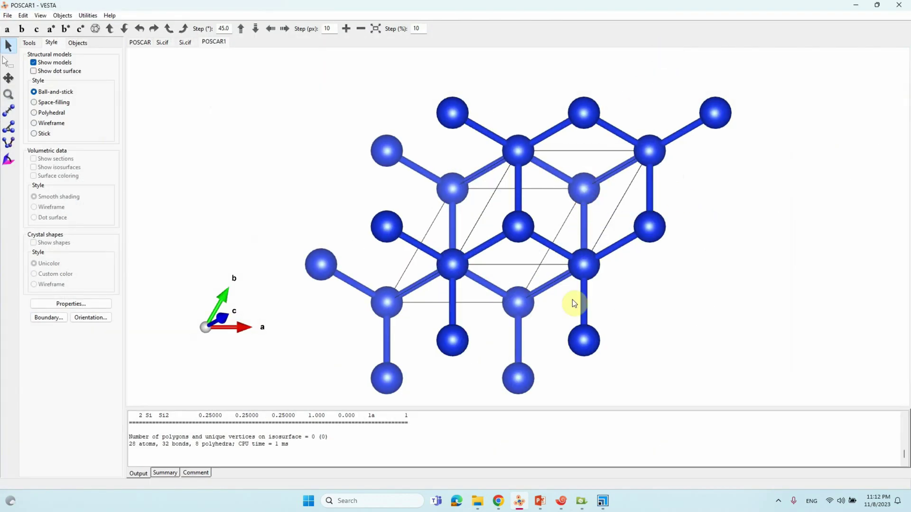
pyautogui.moveTo(574, 304); pyautogui.dragTo(407, 220)
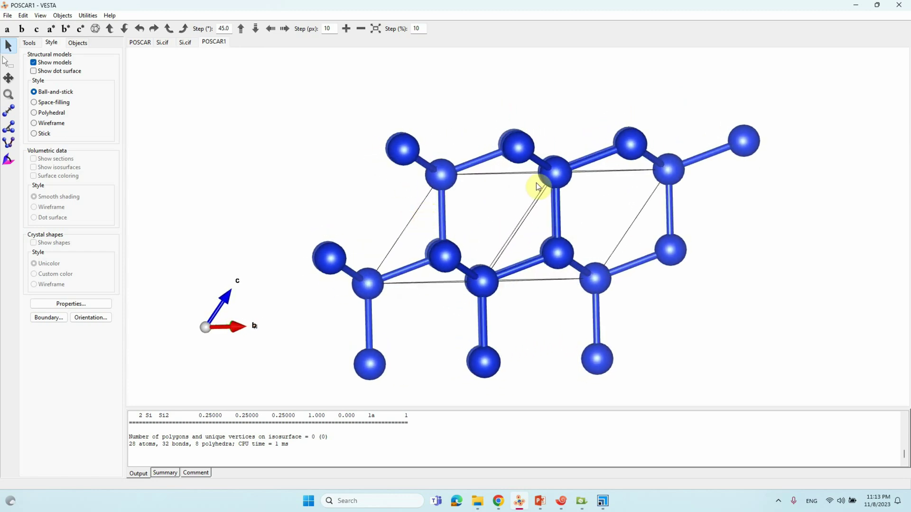
pyautogui.click(555, 172)
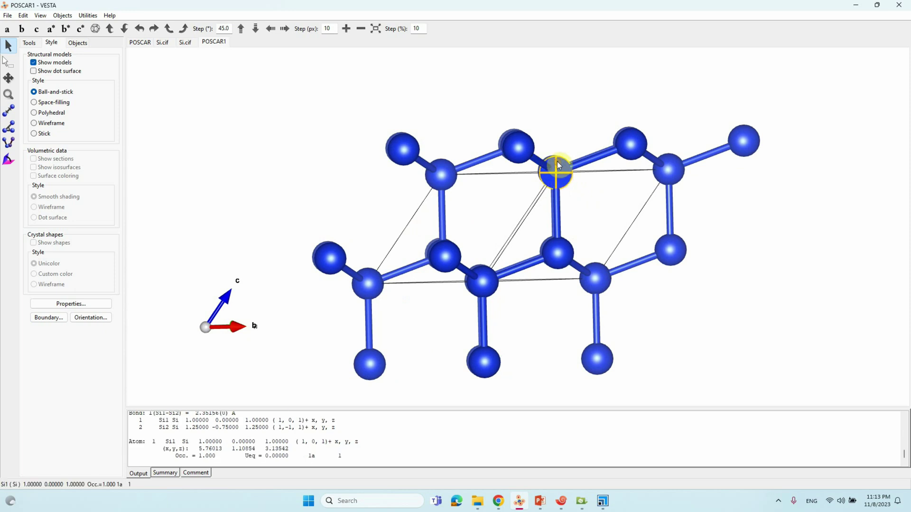
pyautogui.moveTo(558, 165); pyautogui.dragTo(539, 116)
pyautogui.moveTo(661, 254); pyautogui.dragTo(637, 261)
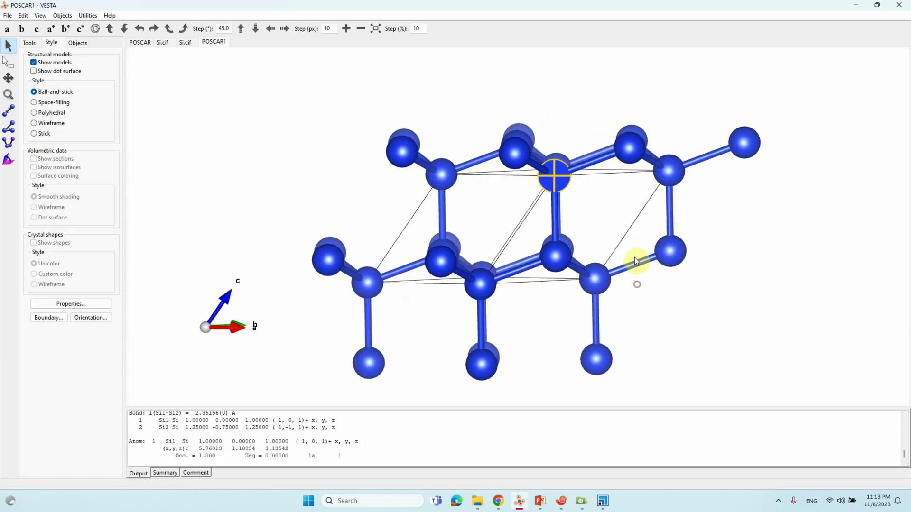
pyautogui.click(723, 267)
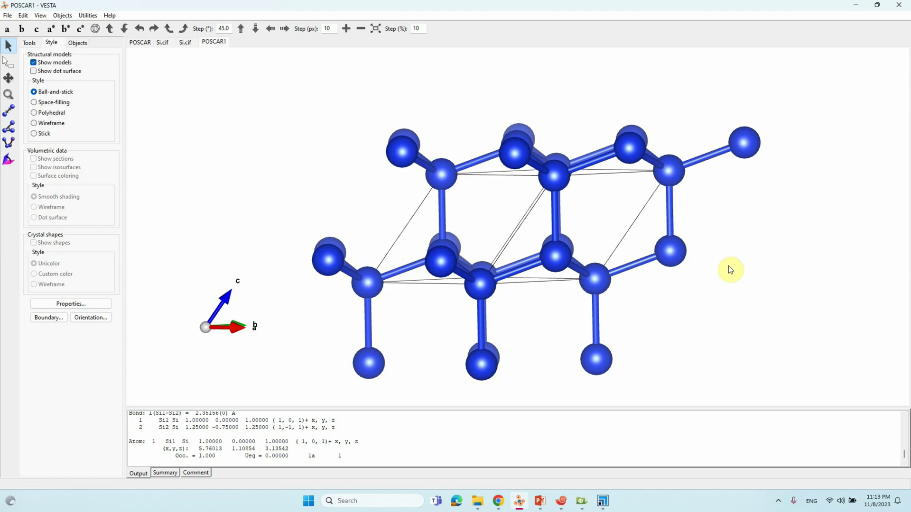
pyautogui.click(855, 5)
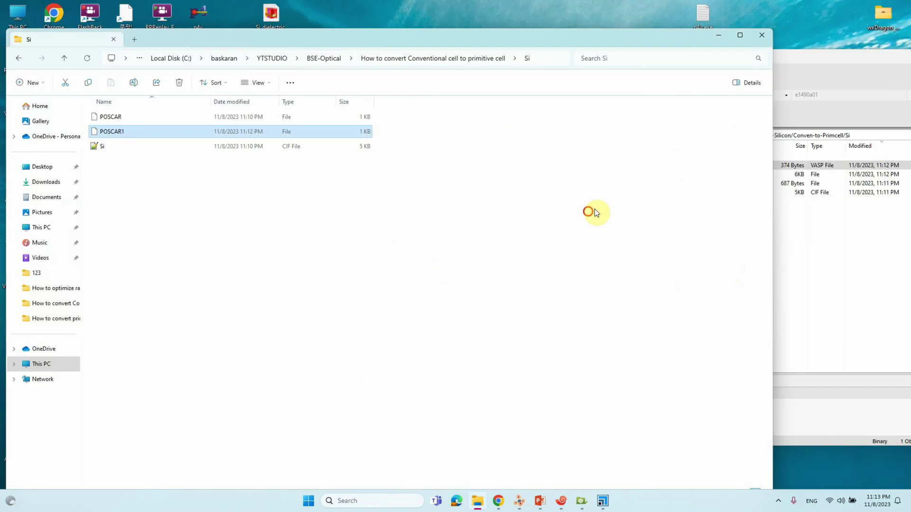
# - Switch to the PowerPoint tutorial and move to slide 2, the subscribe slide
pyautogui.click(718, 35)
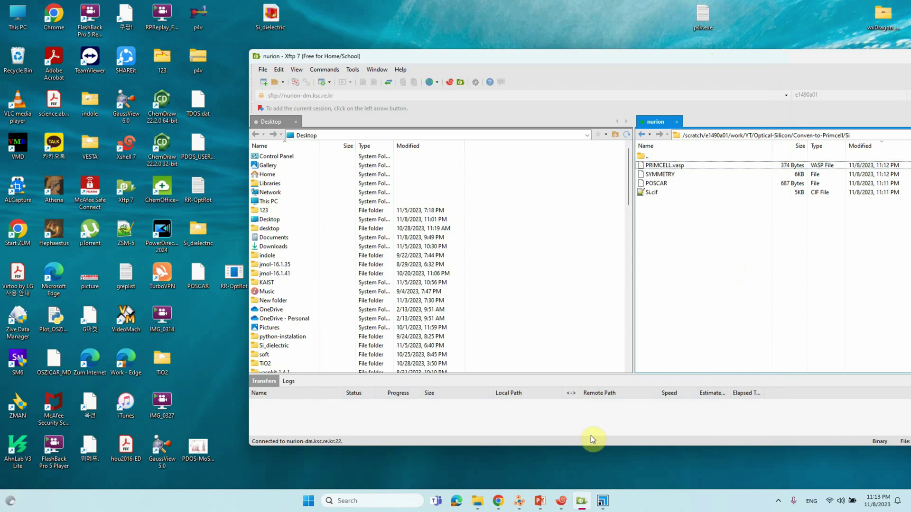
pyautogui.click(519, 501)
pyautogui.click(536, 503)
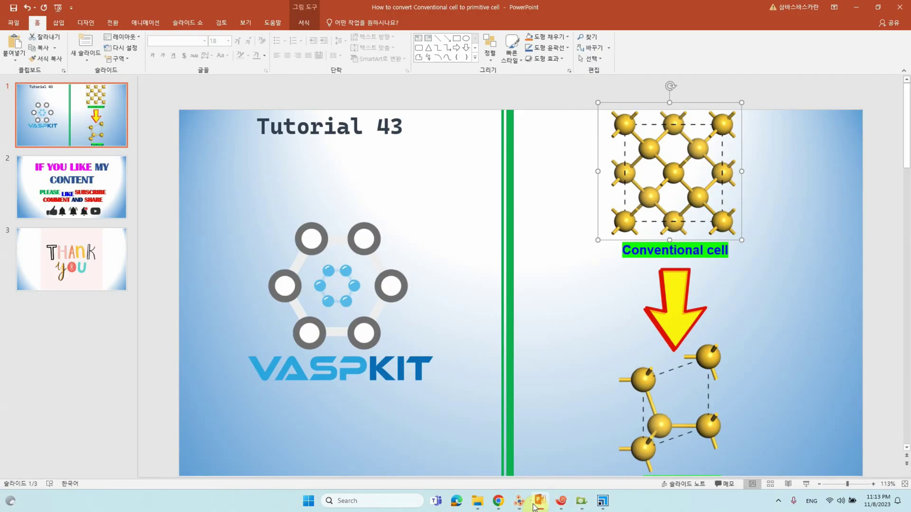
pyautogui.scroll(-3, 617, 418)
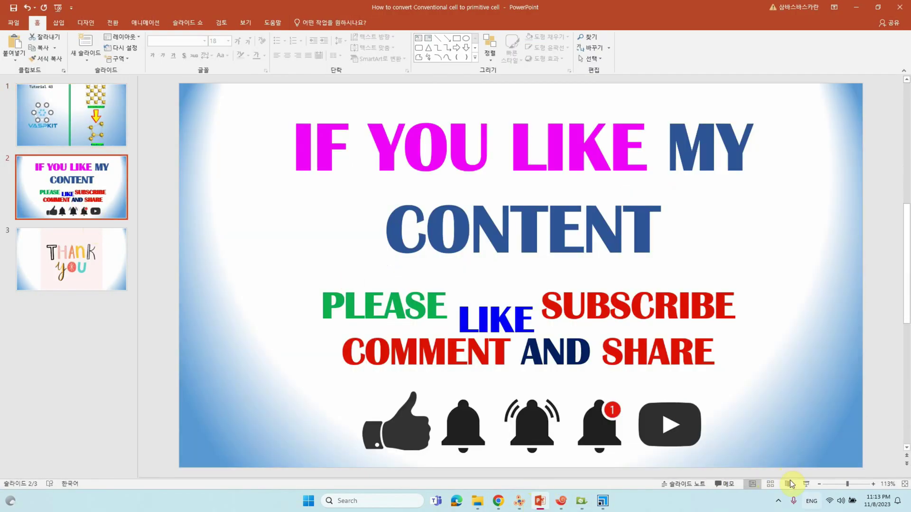